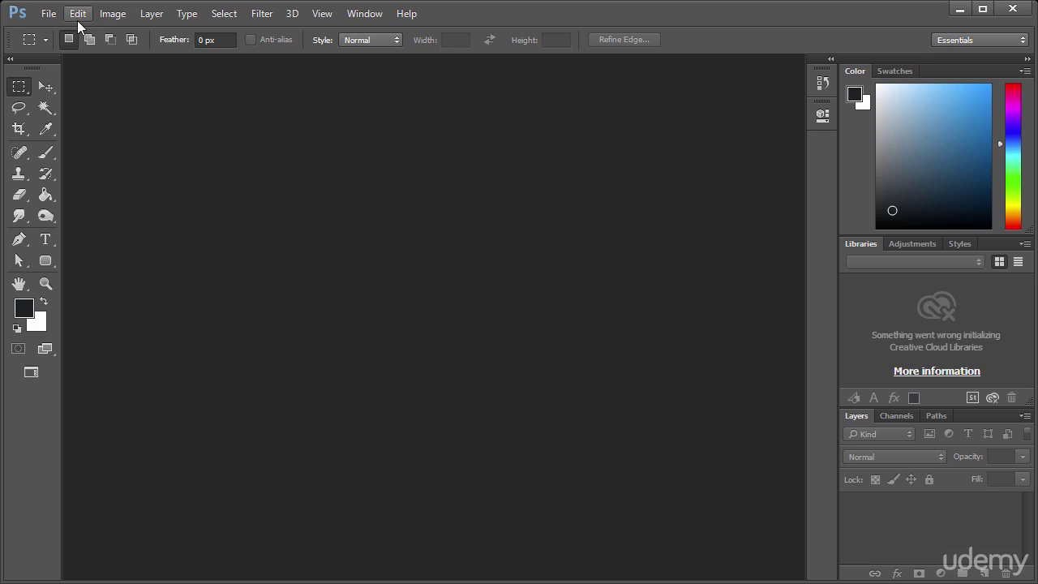
# Open the settings for creating a new document and highlight its name for editing.
pyautogui.click(49, 22)
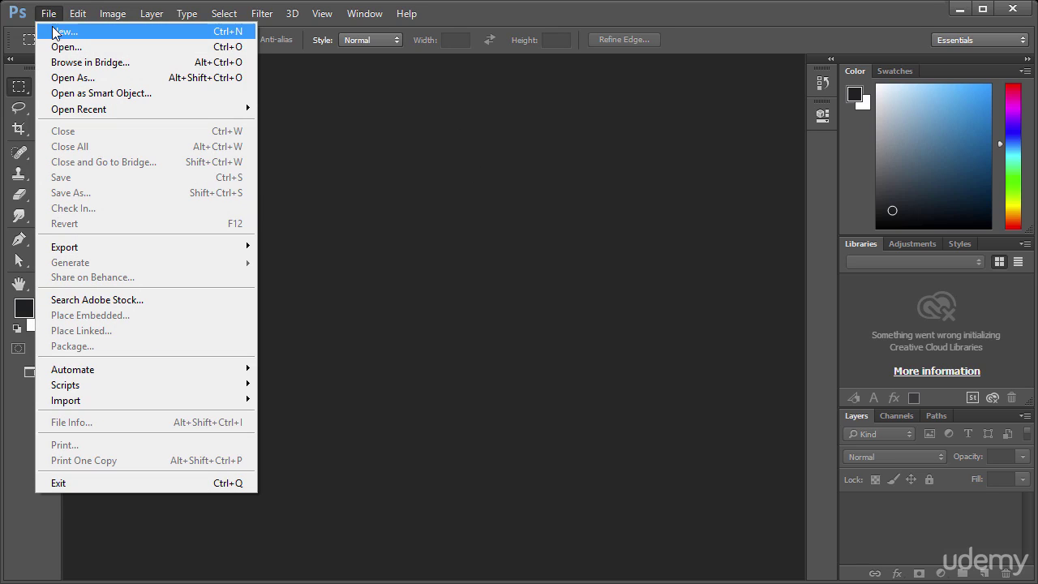
pyautogui.click(55, 27)
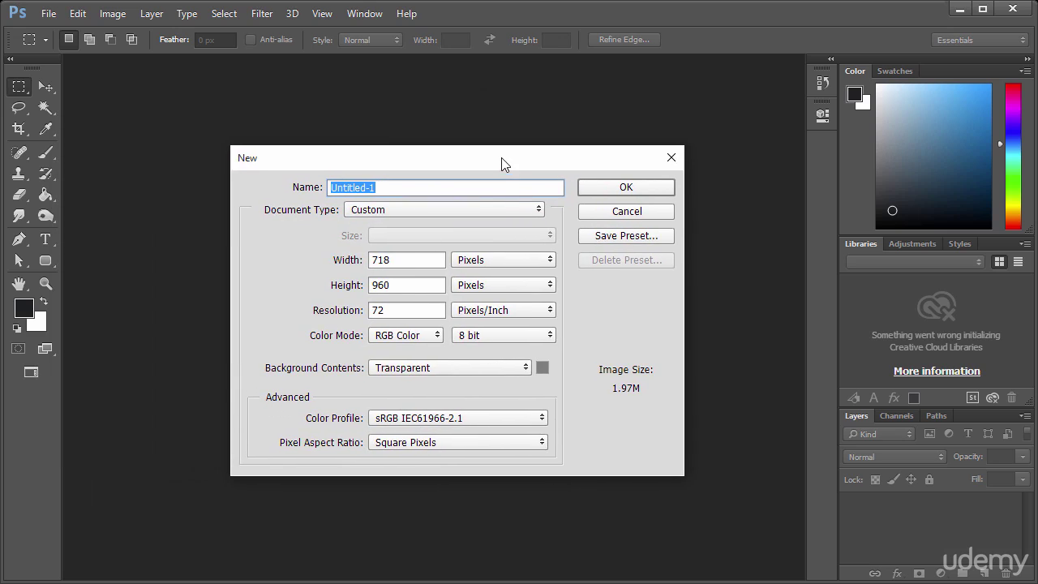
pyautogui.click(454, 194)
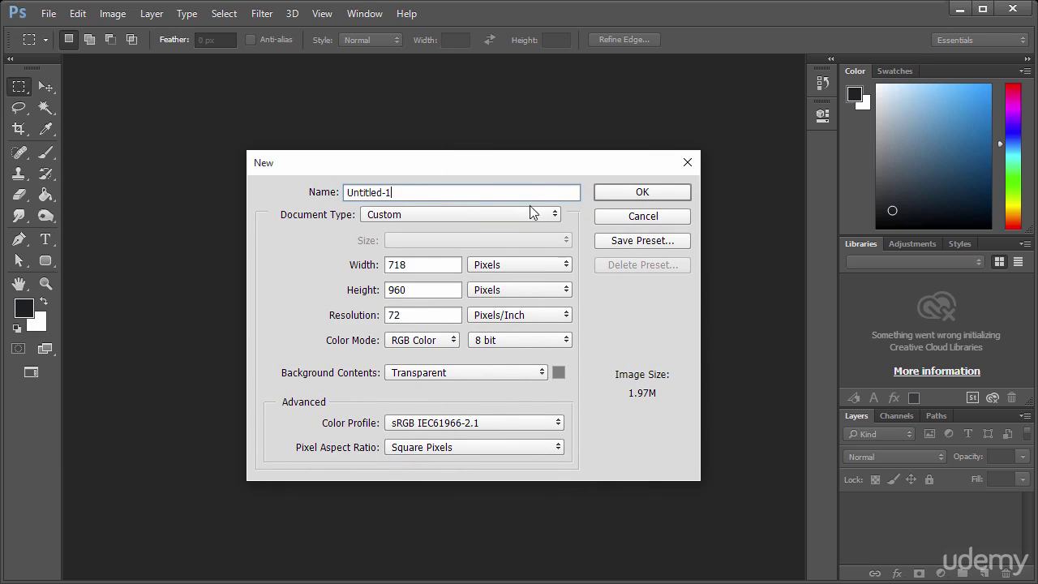
pyautogui.doubleClick(466, 193)
# Review the document type presets and choose Custom for the new document.
pyautogui.click(373, 222)
pyautogui.click(397, 217)
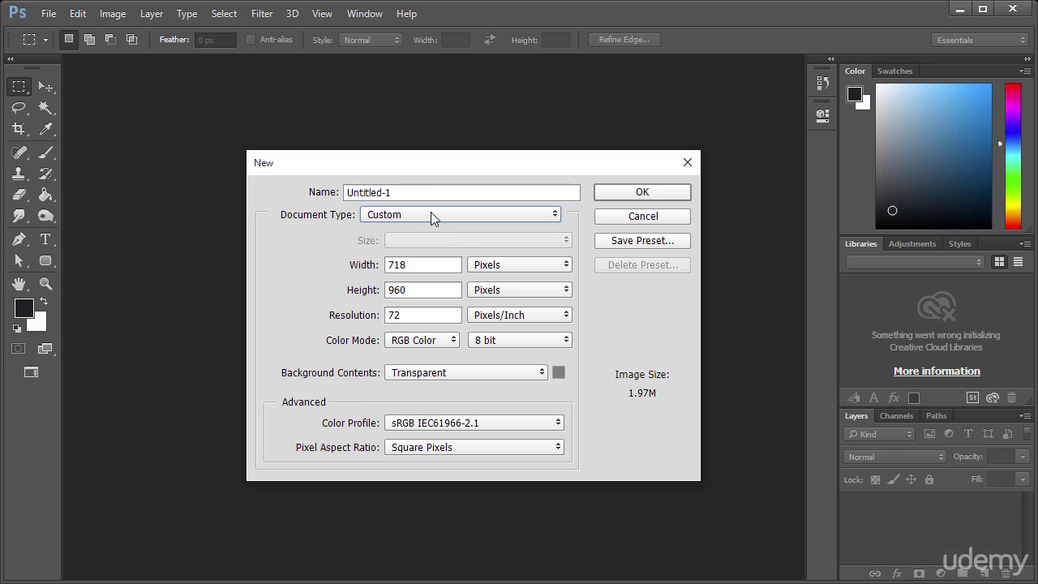
pyautogui.click(430, 214)
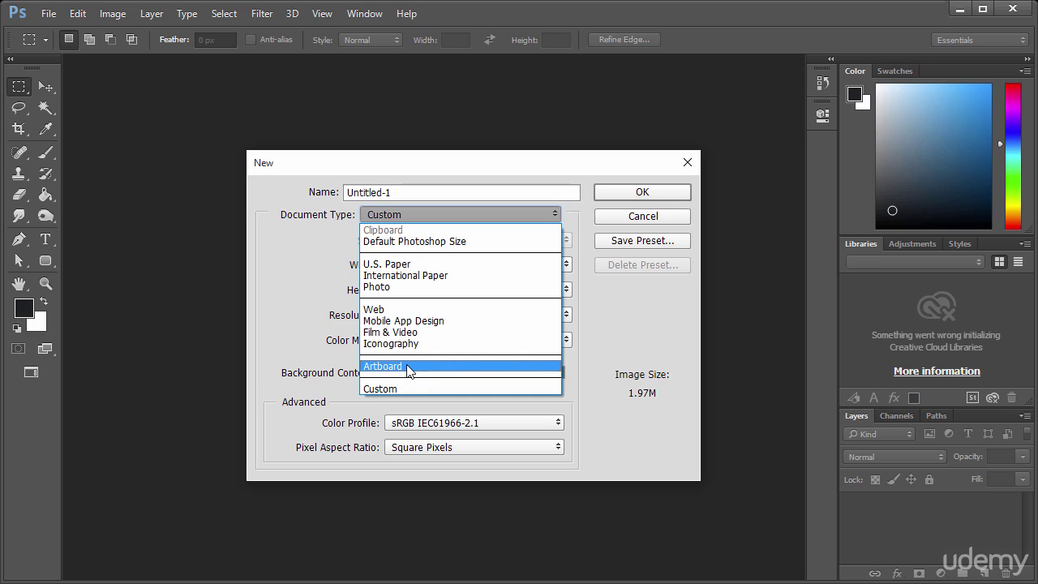
pyautogui.click(397, 372)
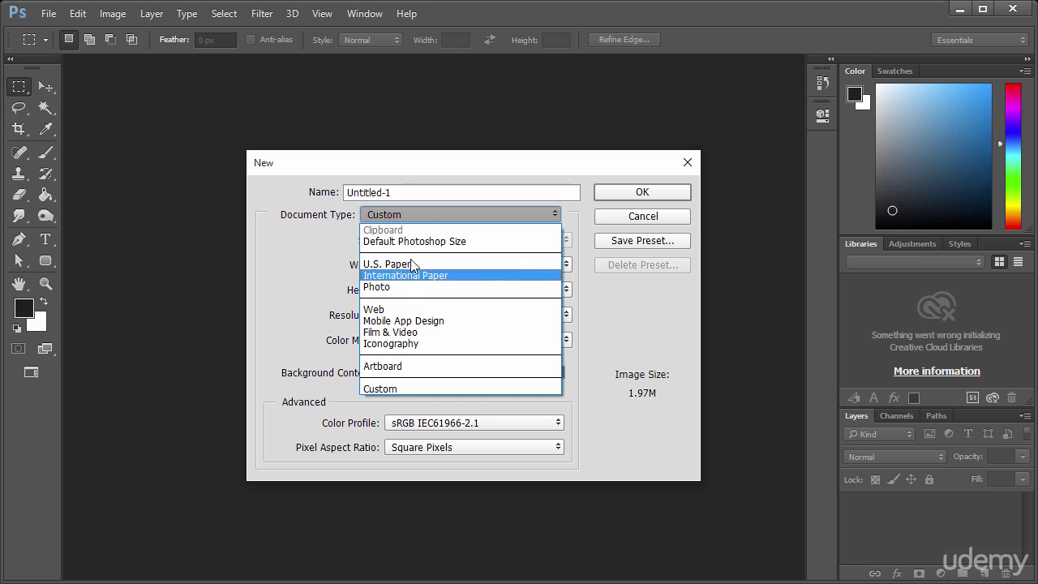
pyautogui.click(314, 234)
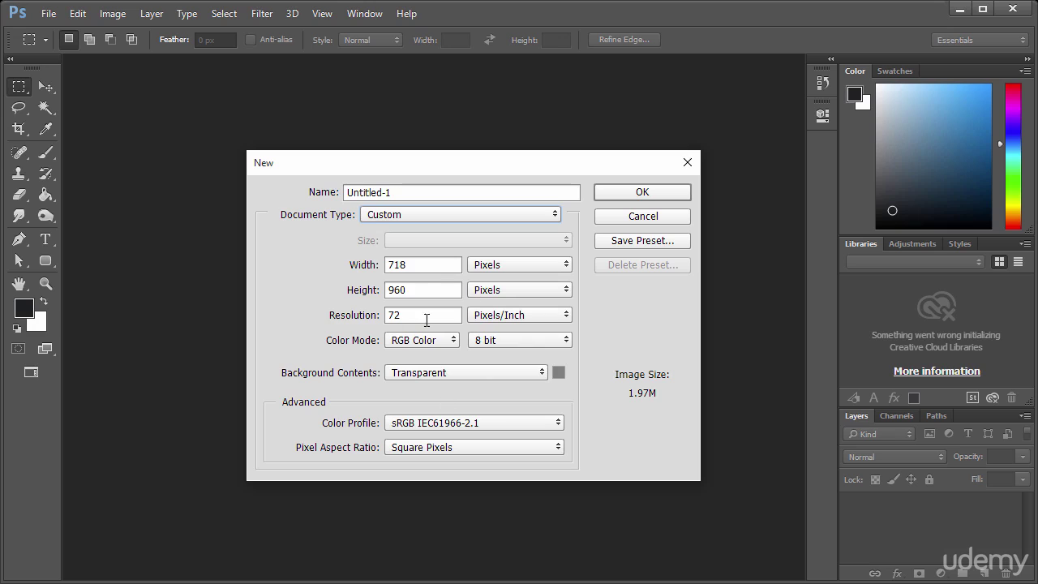
pyautogui.click(423, 215)
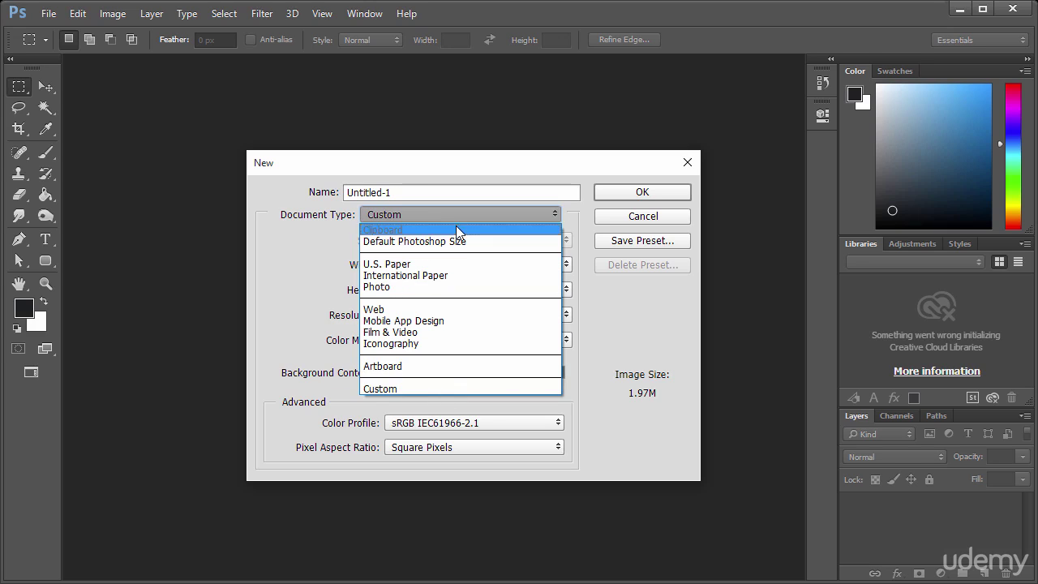
pyautogui.click(381, 391)
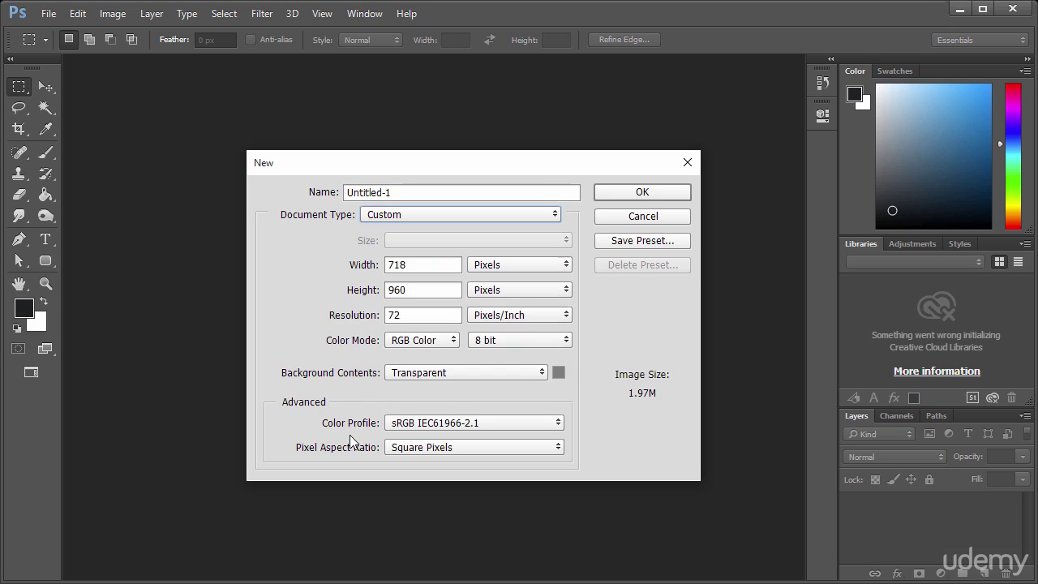
# Examine the new document's width, the measurement units offered for it, and the resolution setting.
pyautogui.click(410, 271)
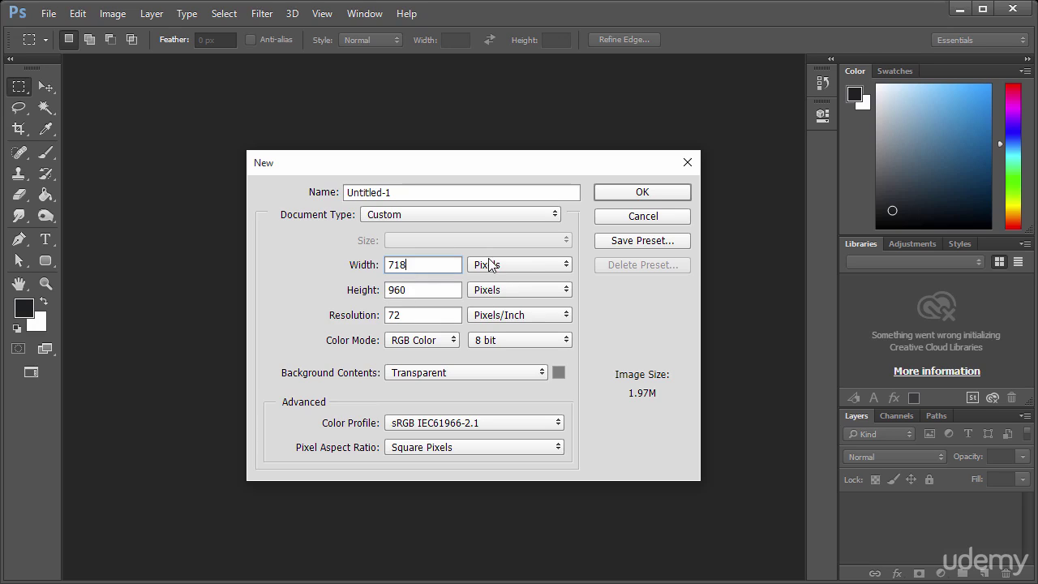
pyautogui.click(565, 266)
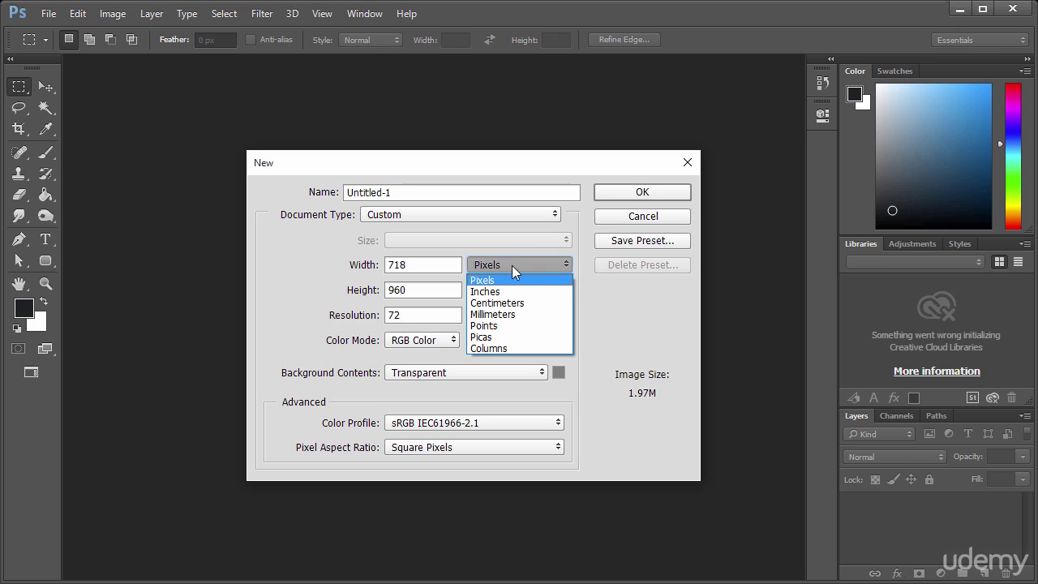
pyautogui.click(427, 267)
pyautogui.click(424, 264)
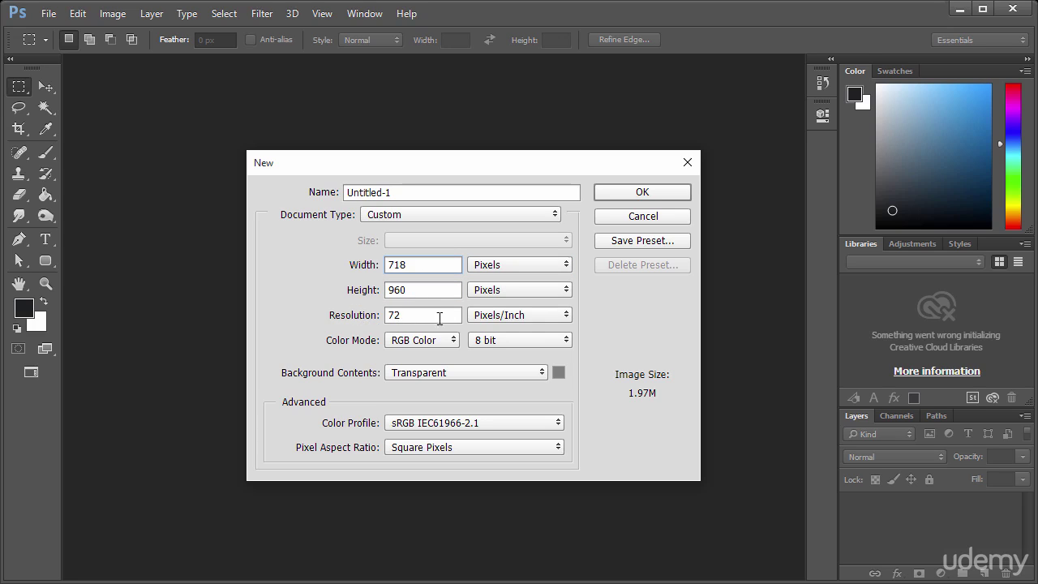
pyautogui.click(422, 319)
pyautogui.doubleClick(422, 318)
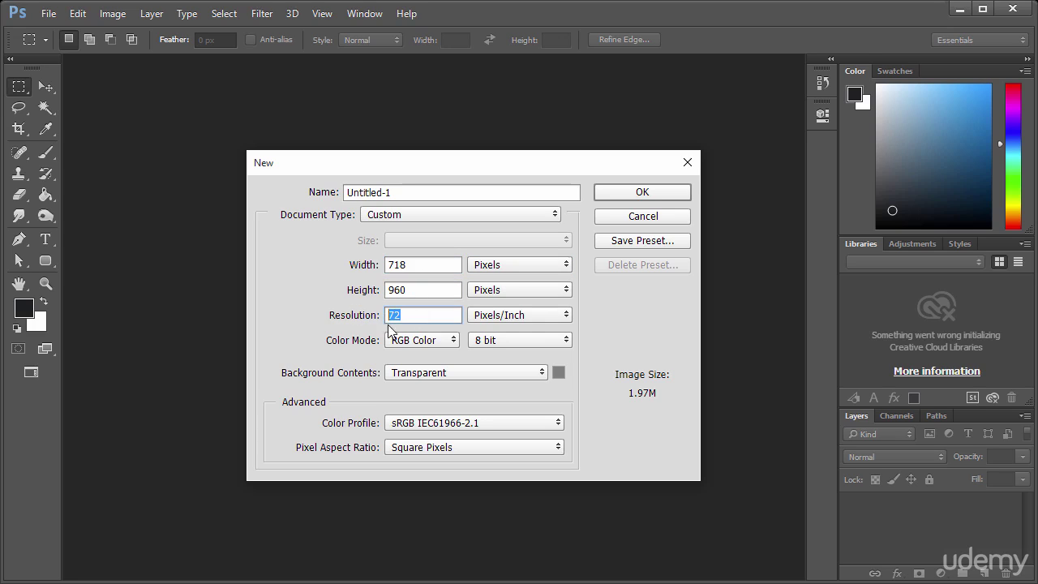
pyautogui.click(421, 318)
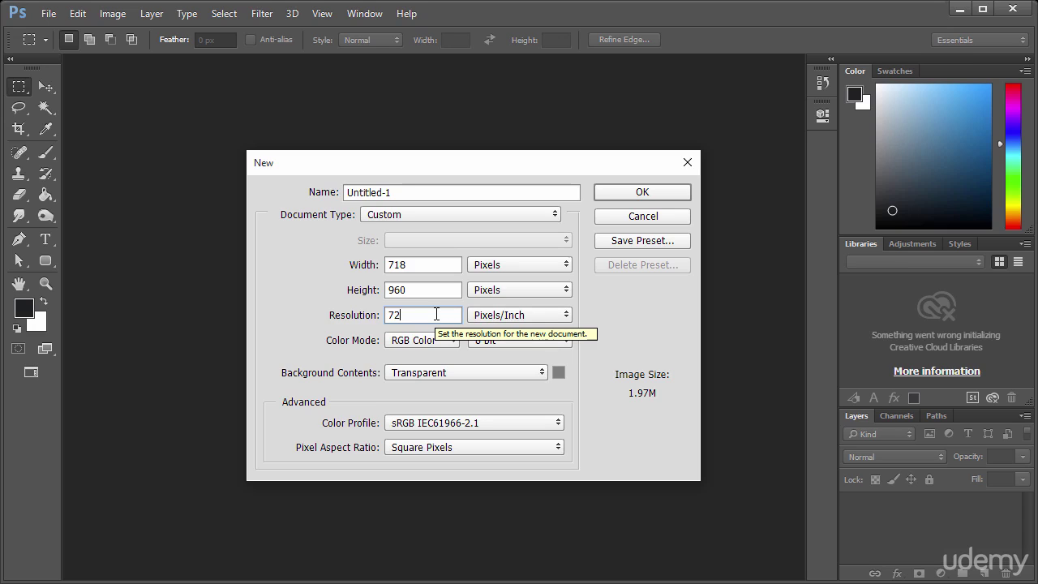
pyautogui.moveTo(436, 315); pyautogui.dragTo(384, 314)
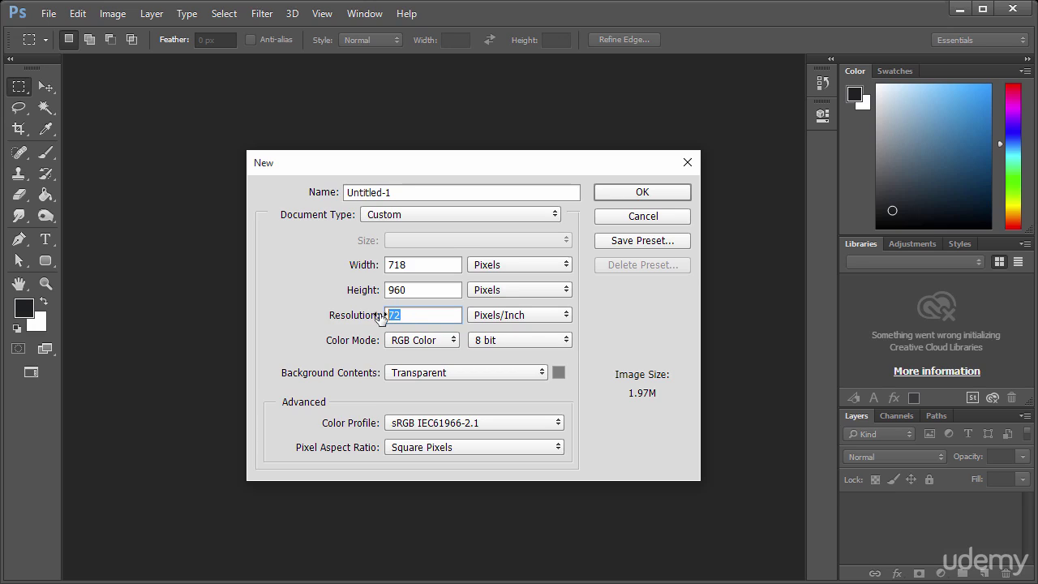
pyautogui.click(423, 315)
pyautogui.doubleClick(429, 317)
pyautogui.click(428, 317)
# Choose RGB Color as the color mode and review the alternative color modes.
pyautogui.click(423, 343)
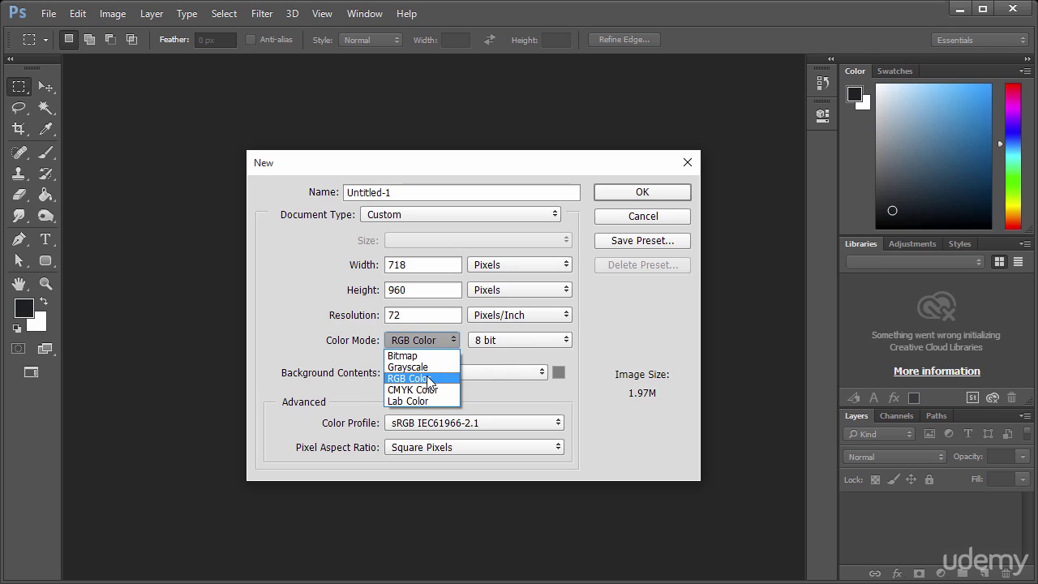
pyautogui.click(429, 381)
pyautogui.click(416, 314)
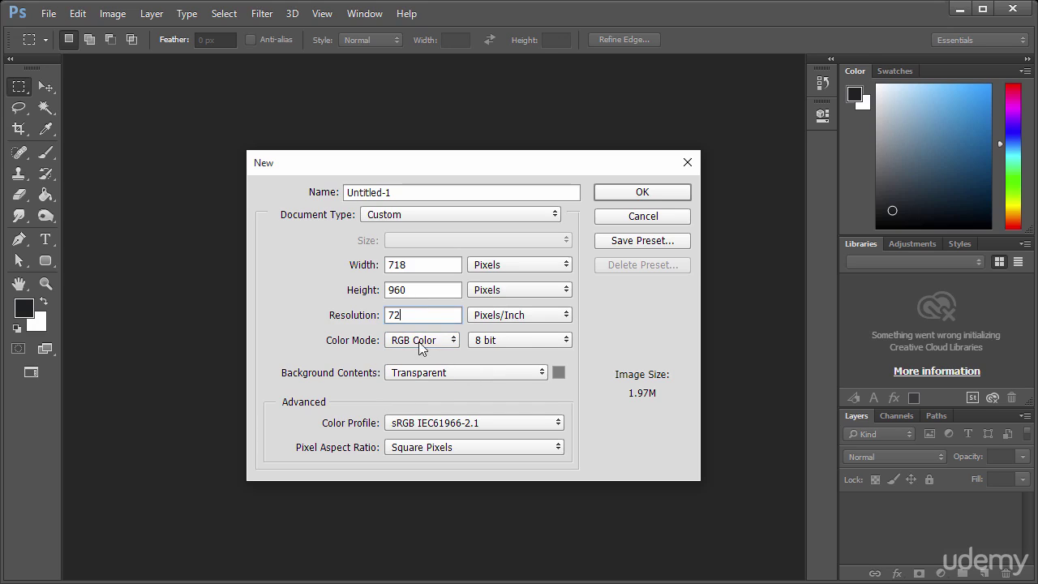
pyautogui.doubleClick(417, 318)
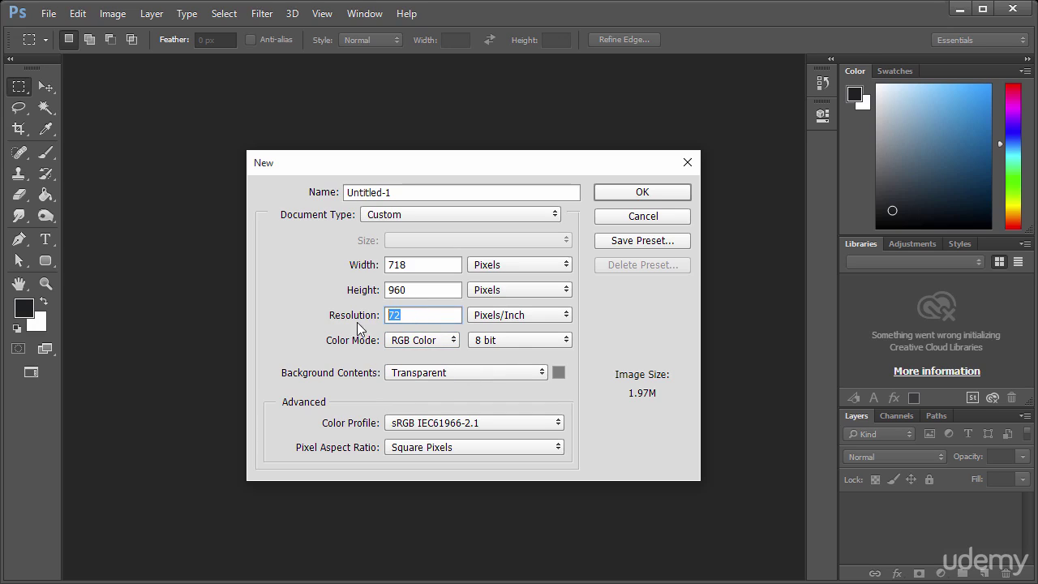
pyautogui.click(436, 318)
pyautogui.moveTo(435, 318); pyautogui.dragTo(371, 328)
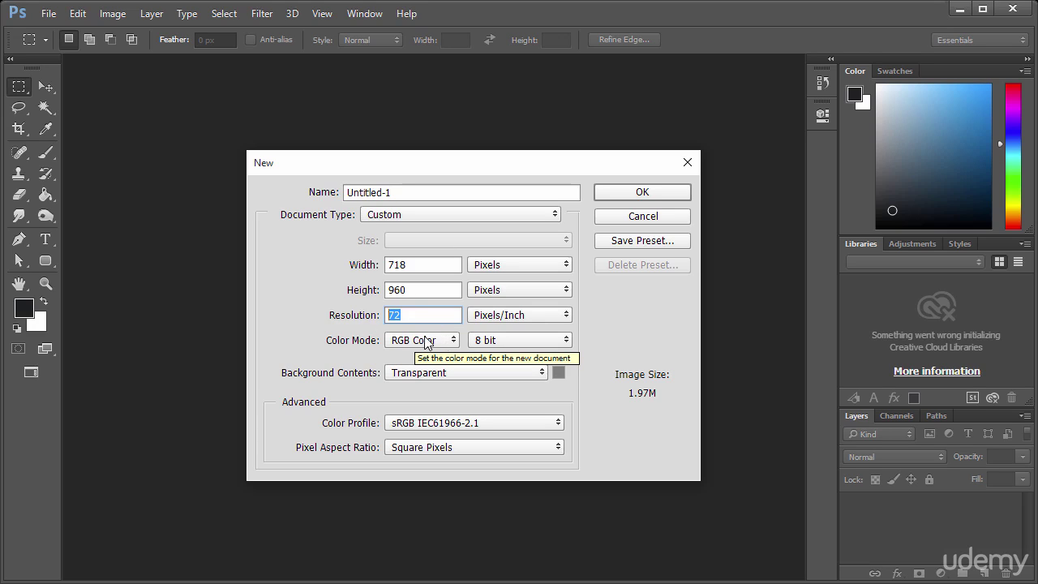
pyautogui.click(424, 337)
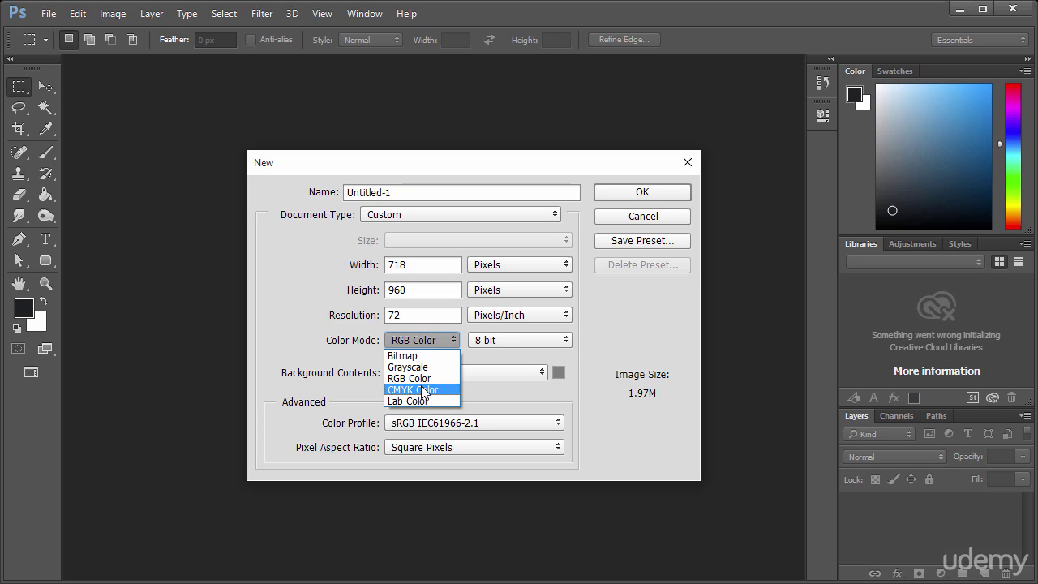
pyautogui.click(422, 339)
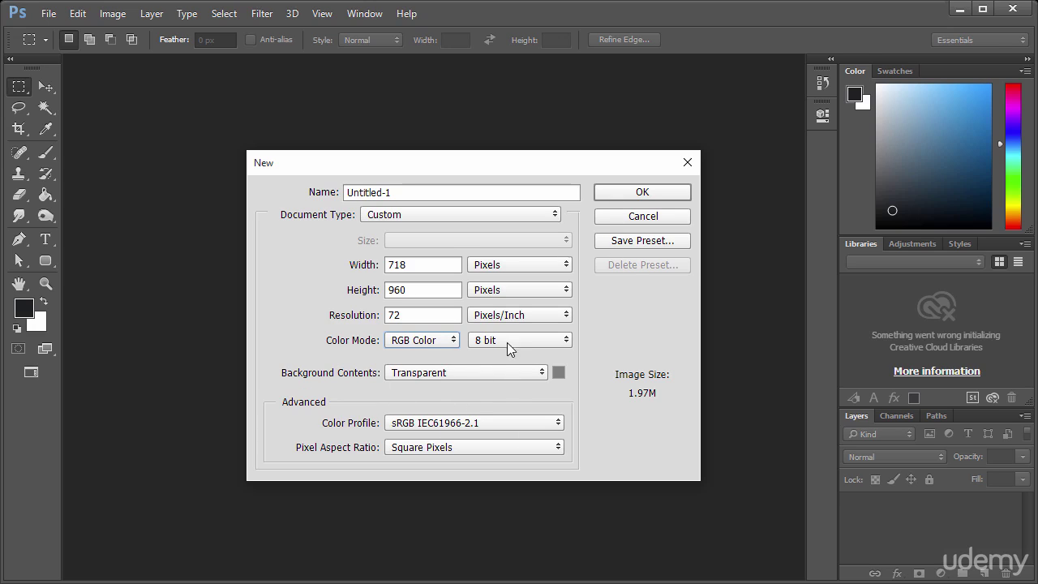
# Try White and Background Color as the background contents, accepting the picker's current background color.
pyautogui.click(442, 377)
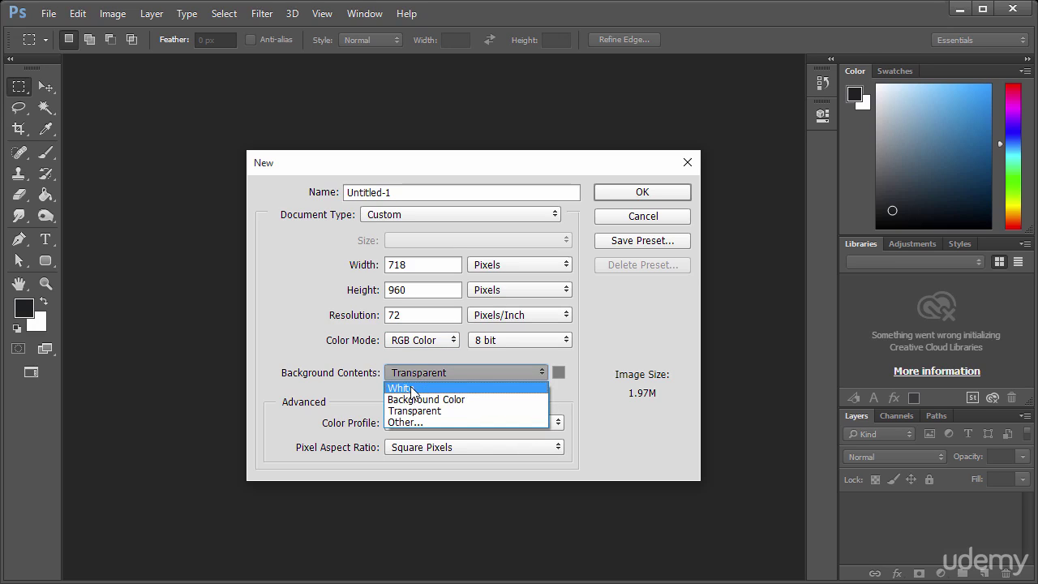
pyautogui.click(400, 389)
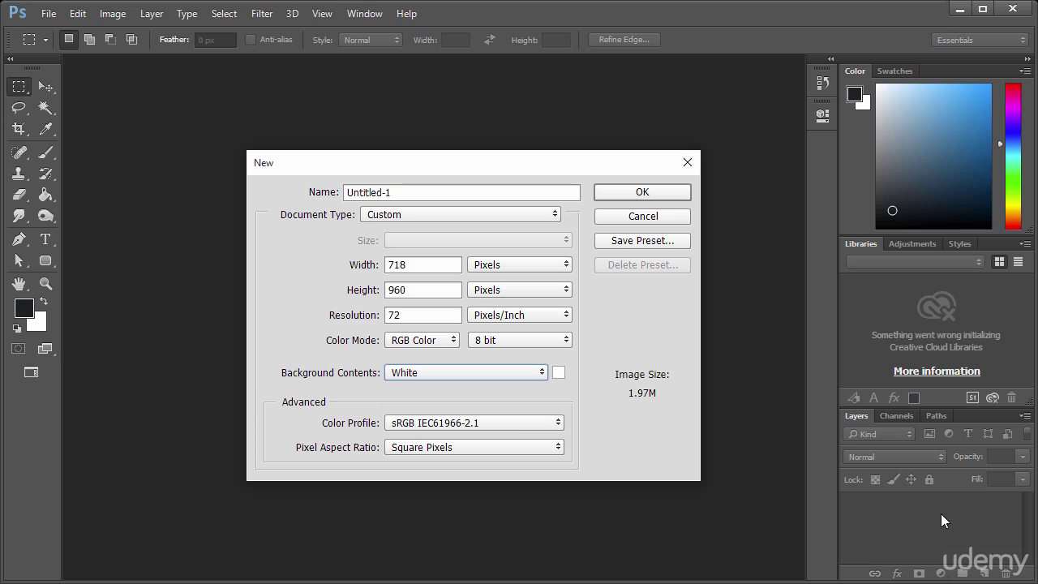
pyautogui.click(458, 372)
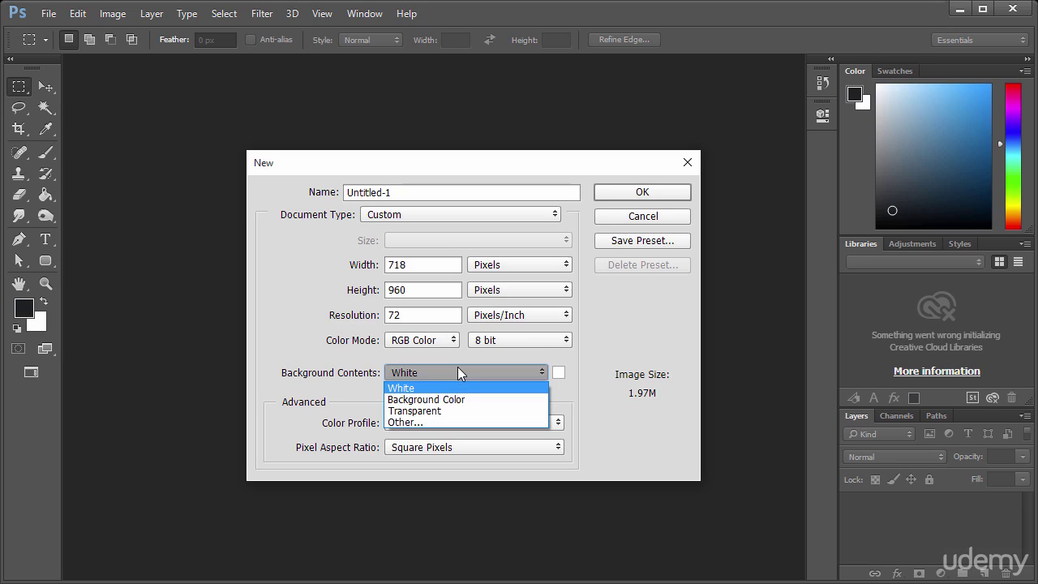
pyautogui.click(435, 401)
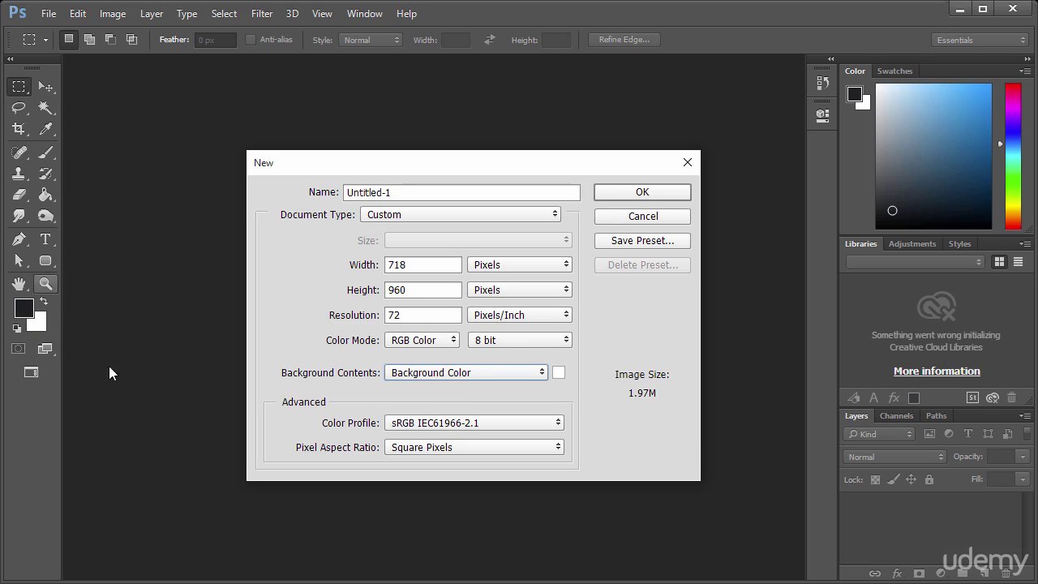
pyautogui.click(557, 374)
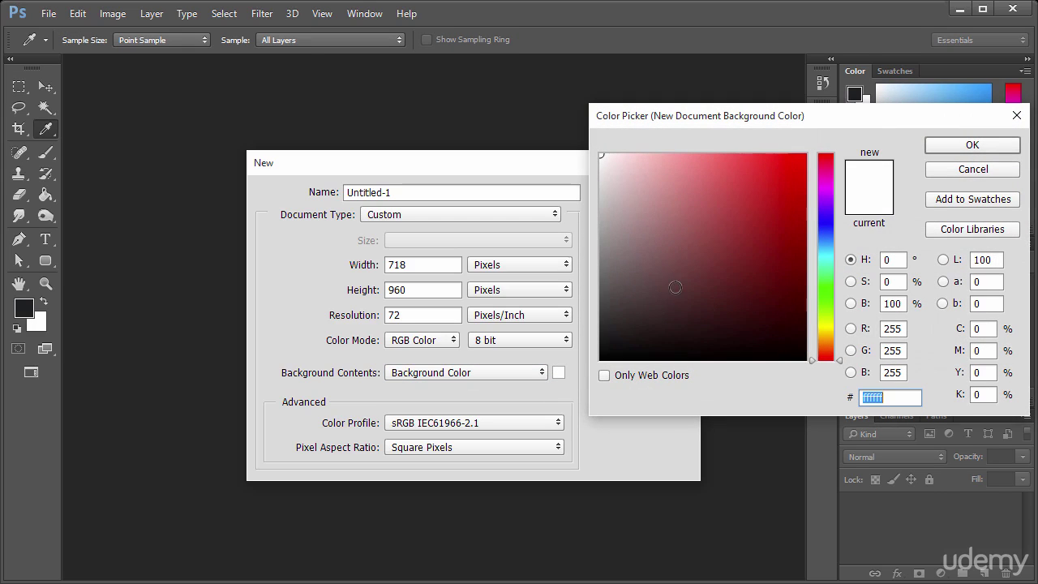
pyautogui.click(970, 145)
# Set the background contents to Transparent and create the new document.
pyautogui.click(460, 376)
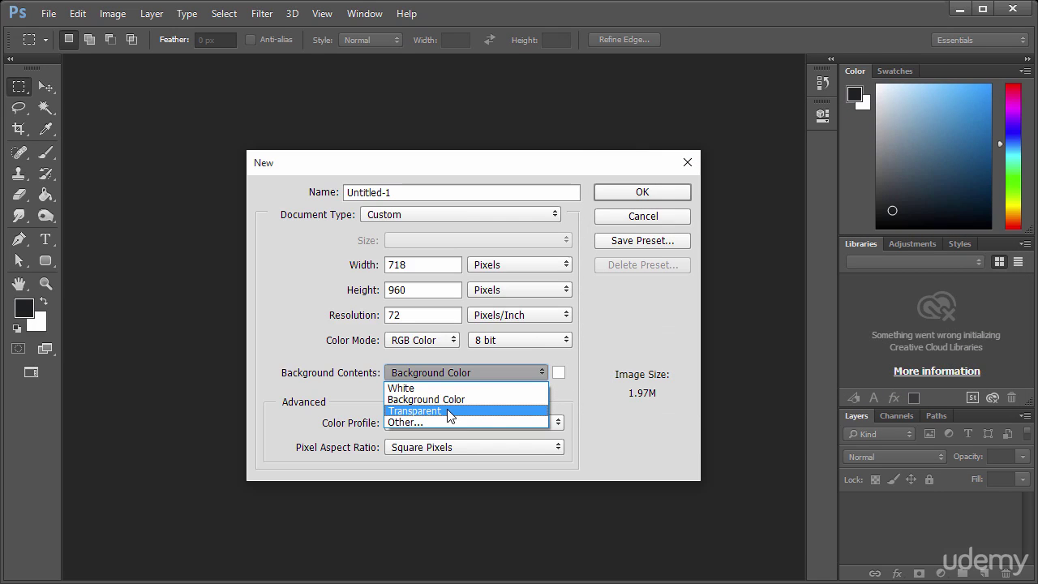
pyautogui.click(451, 412)
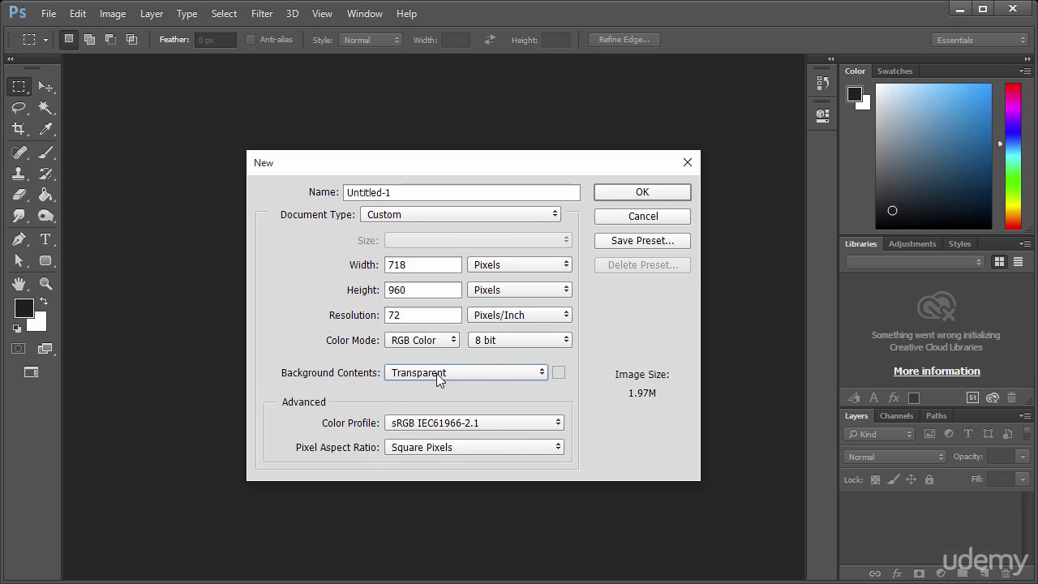
pyautogui.click(428, 191)
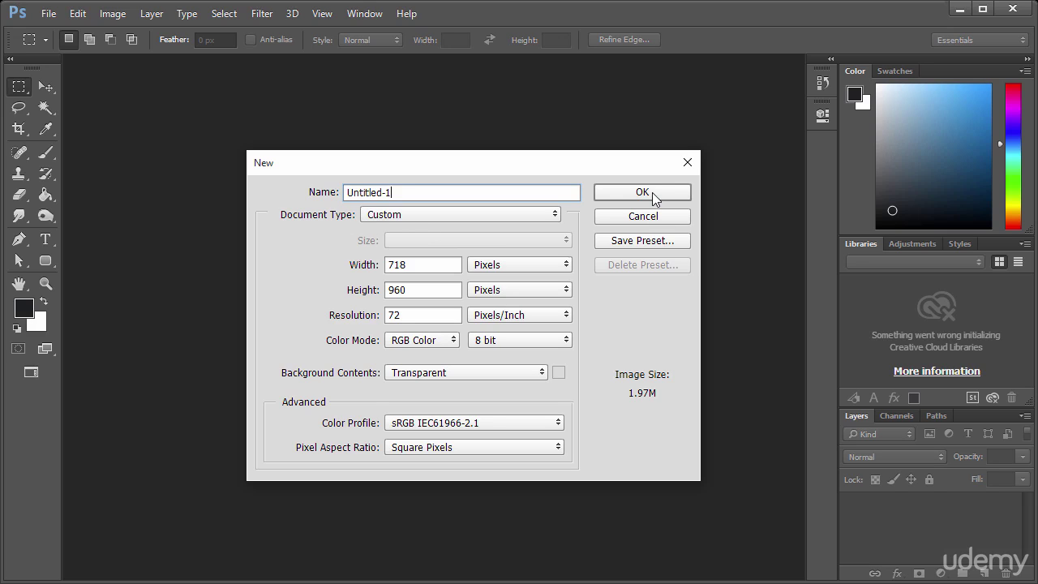
pyautogui.doubleClick(433, 269)
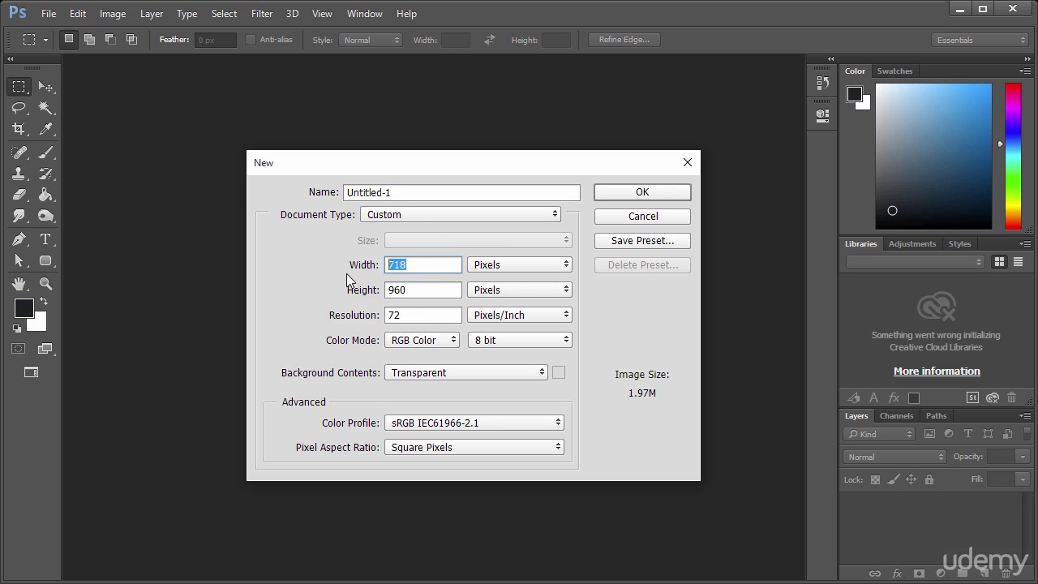
pyautogui.click(602, 191)
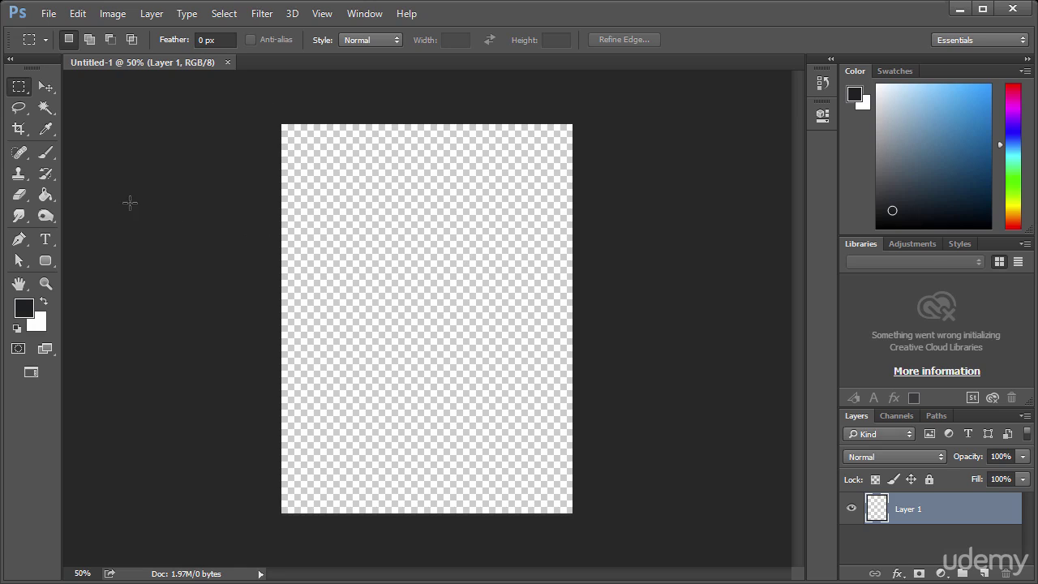
# Magnify the blank canvas with the Zoom tool and set its view to 100%.
pyautogui.click(48, 282)
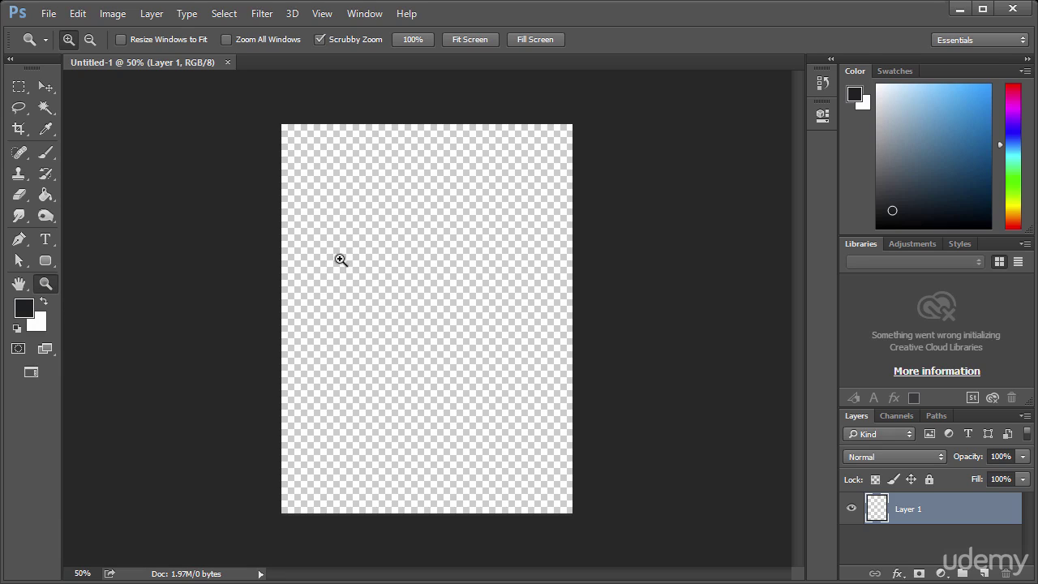
pyautogui.moveTo(377, 232); pyautogui.dragTo(445, 303)
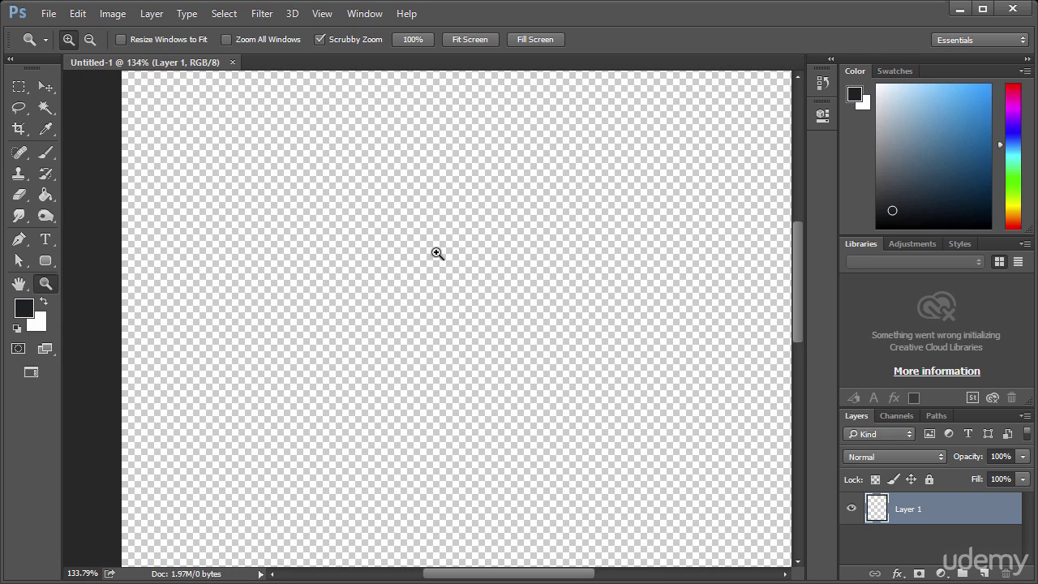
pyautogui.rightClick(394, 223)
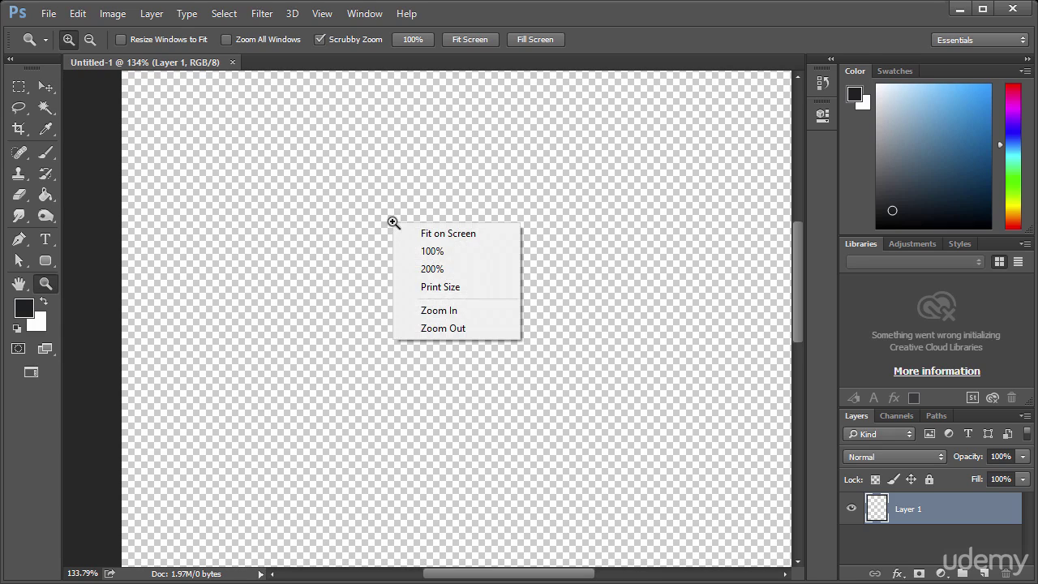
pyautogui.click(431, 254)
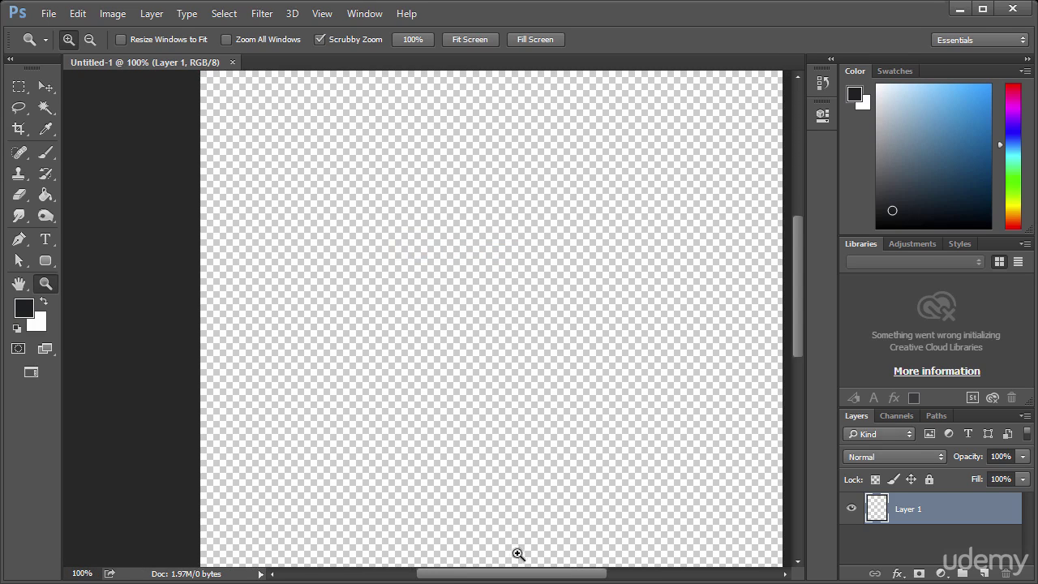
# Close the blank transparent document.
pyautogui.moveTo(524, 574); pyautogui.dragTo(540, 574)
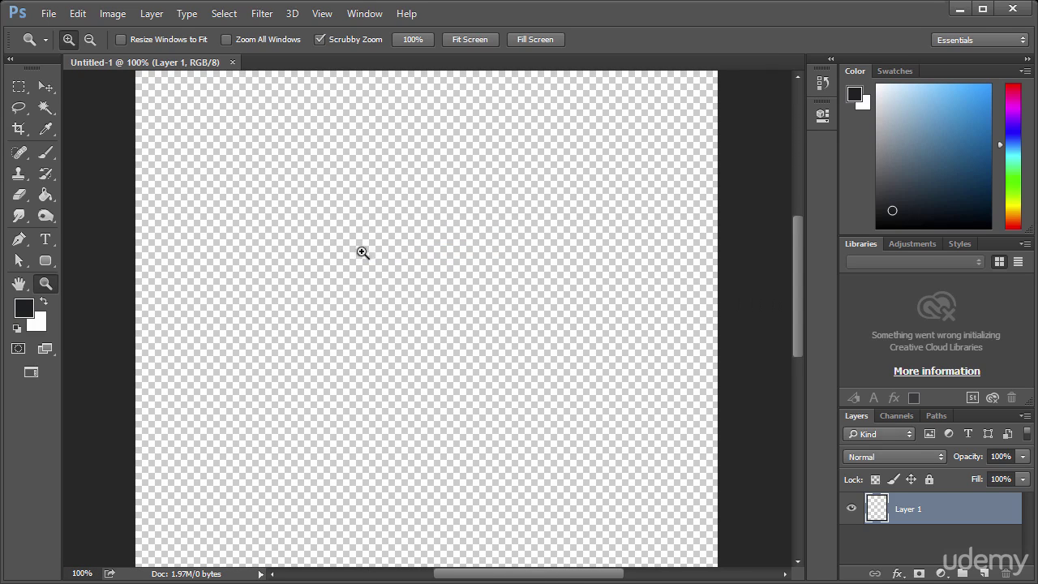
pyautogui.rightClick(338, 221)
pyautogui.click(373, 328)
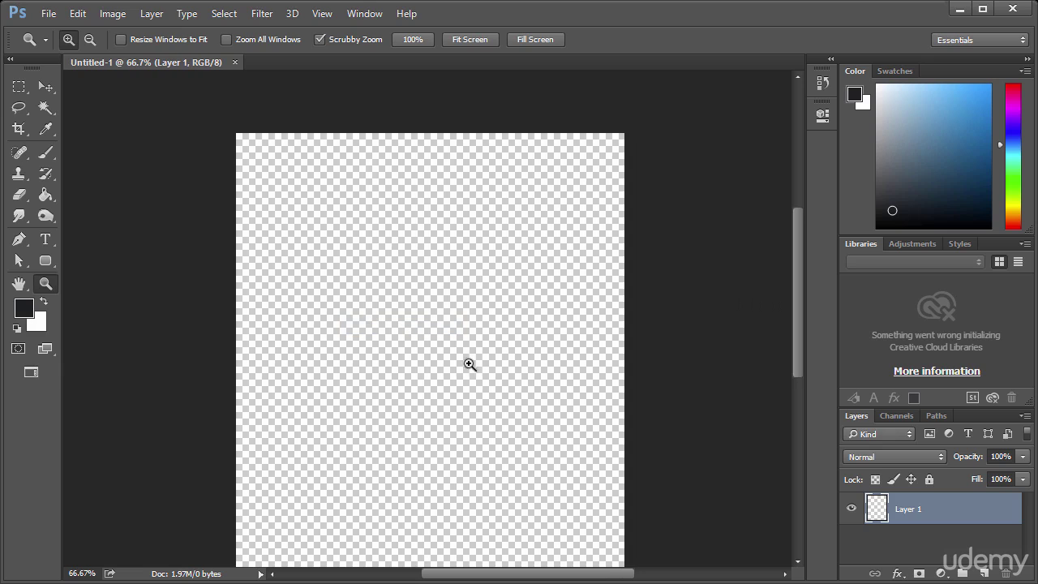
pyautogui.moveTo(468, 364); pyautogui.dragTo(417, 314)
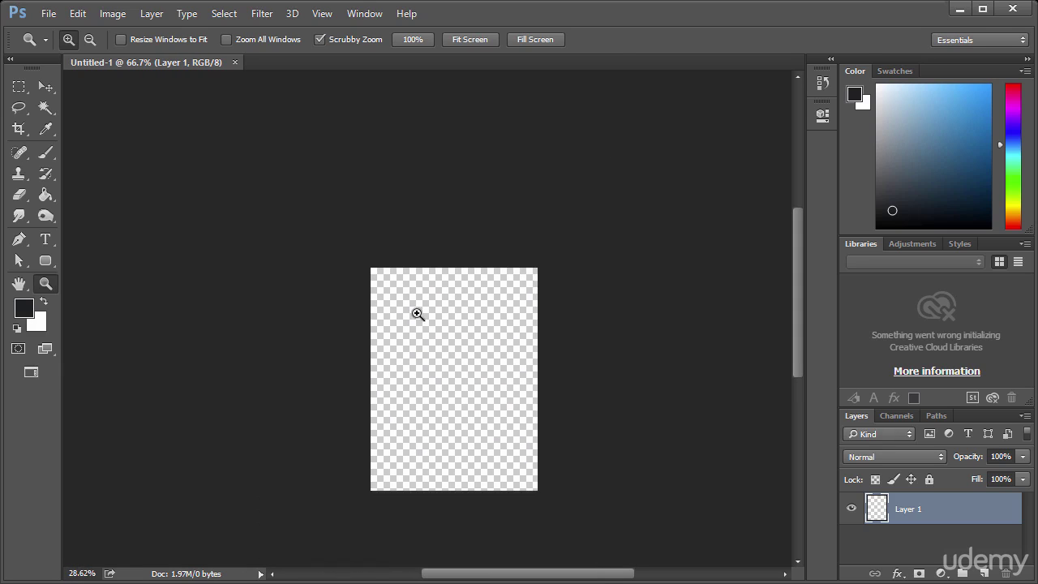
pyautogui.click(236, 62)
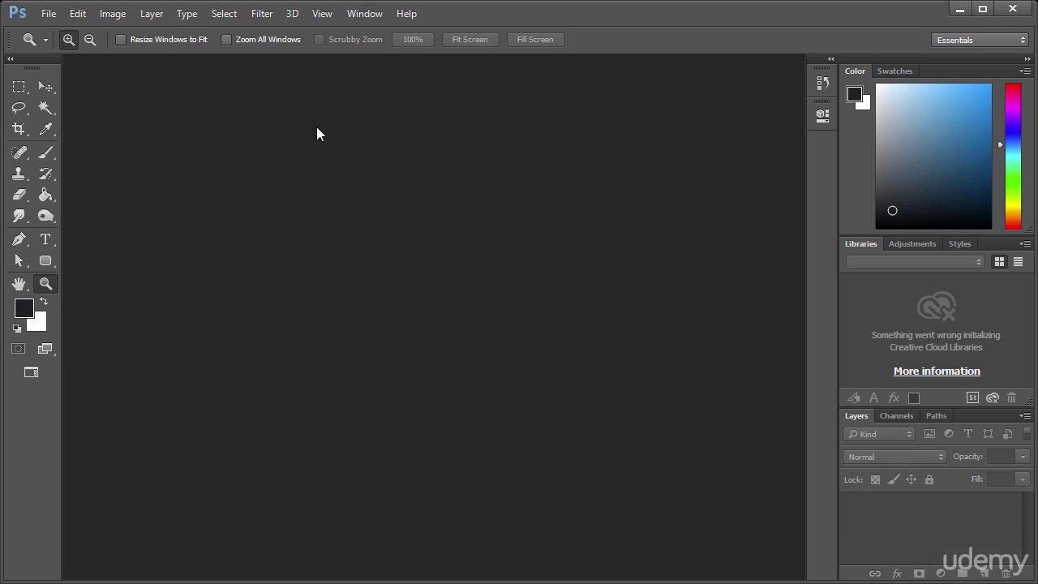
# Start a new document and set its document type to Artboard.
pyautogui.click(49, 14)
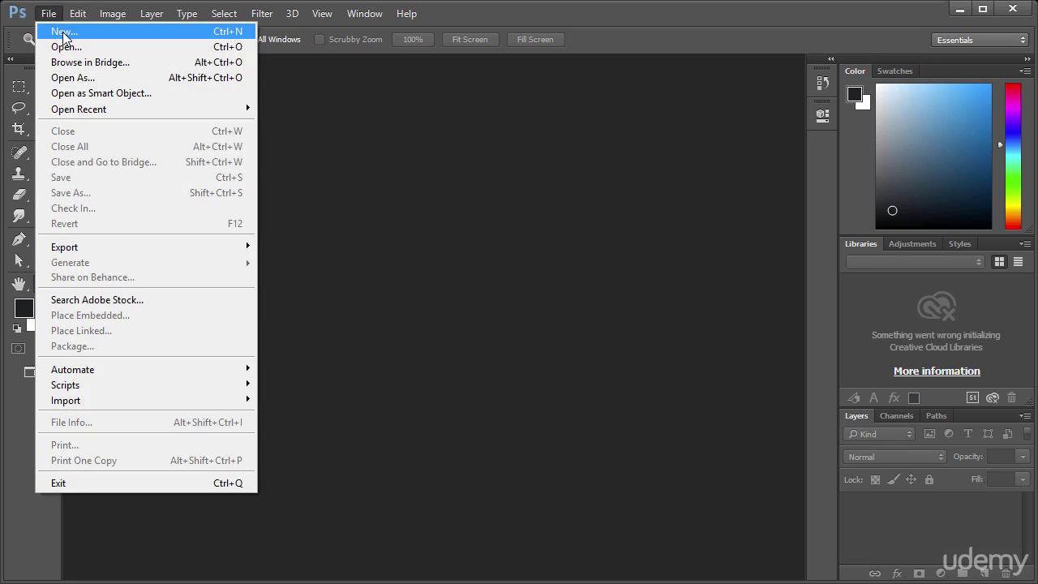
pyautogui.click(64, 36)
pyautogui.click(412, 216)
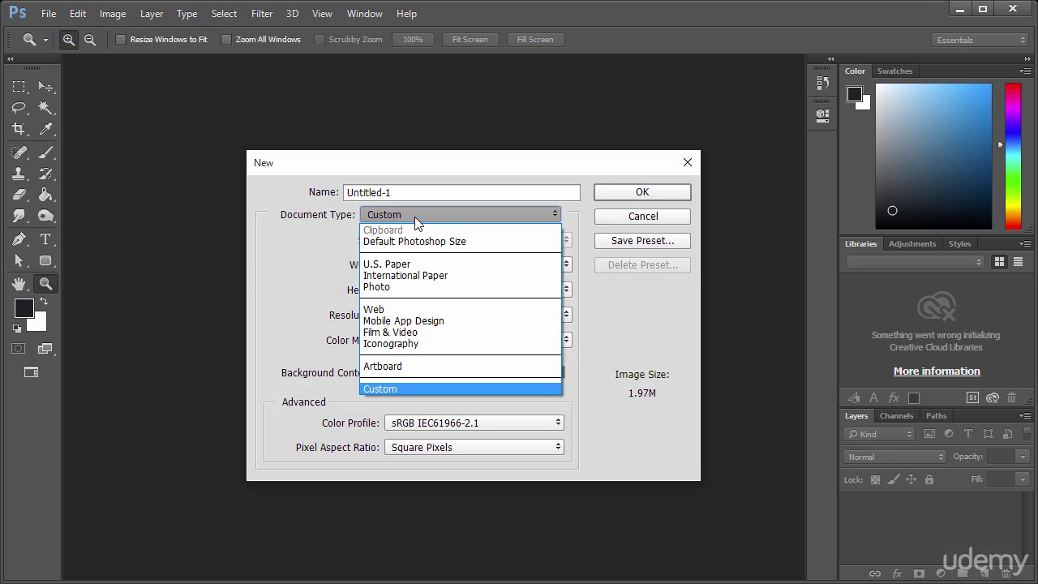
pyautogui.click(397, 366)
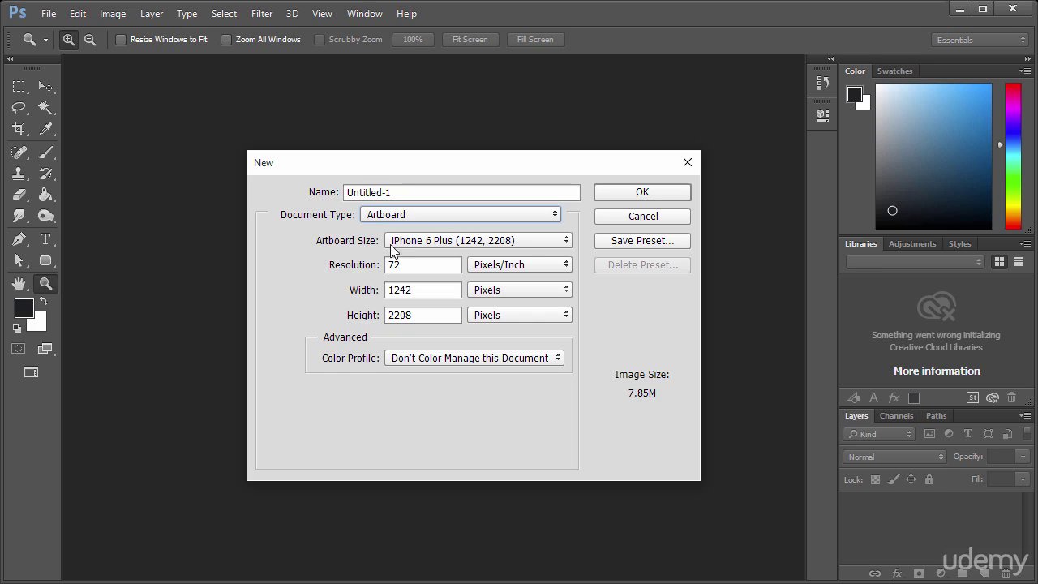
# Set the artboard size to Android 1080p (1080, 1920), check its resolution and dimensions, and create the document.
pyautogui.click(462, 239)
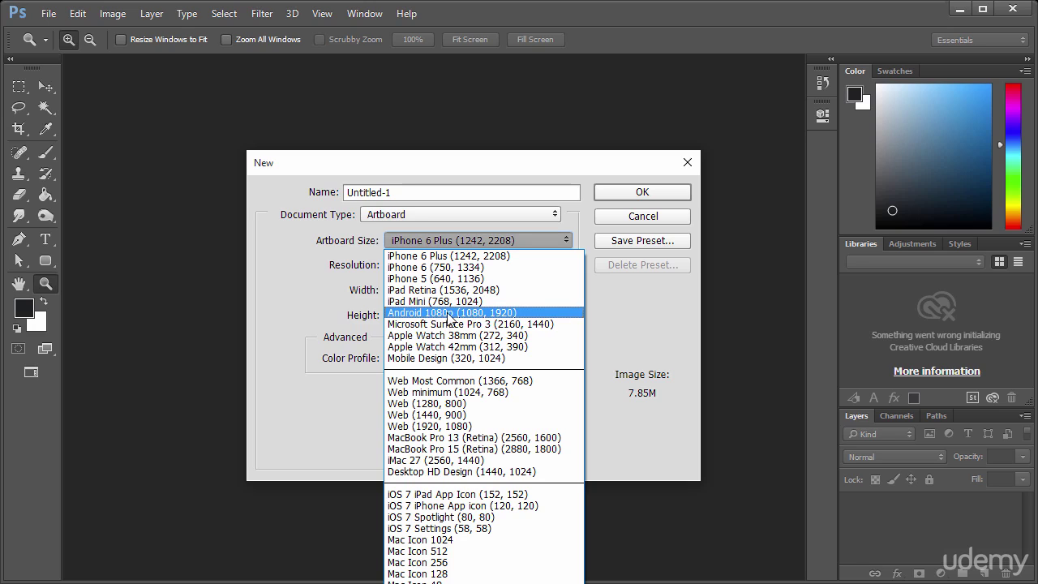
pyautogui.click(504, 318)
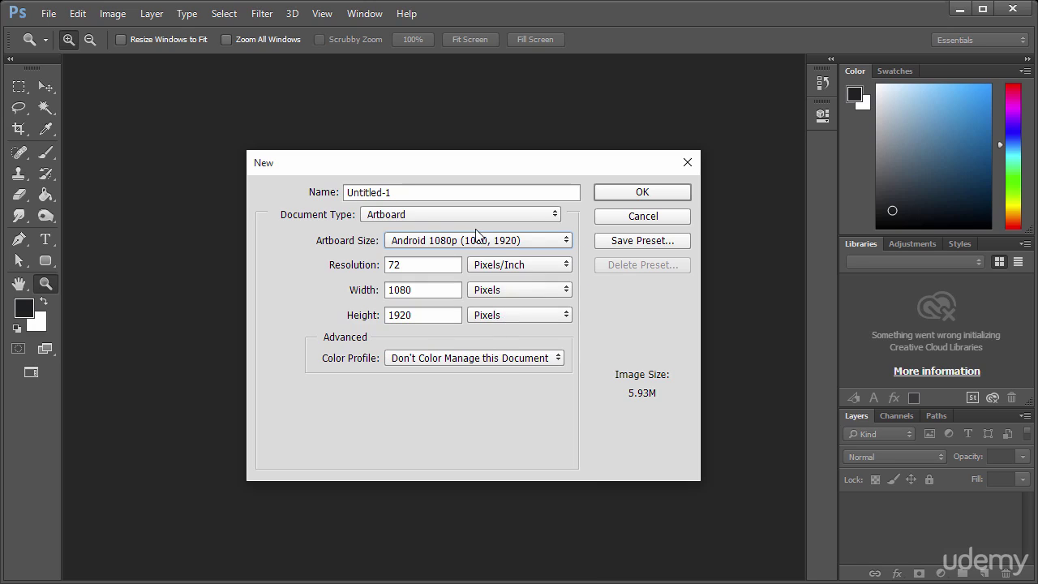
pyautogui.doubleClick(441, 264)
pyautogui.doubleClick(446, 289)
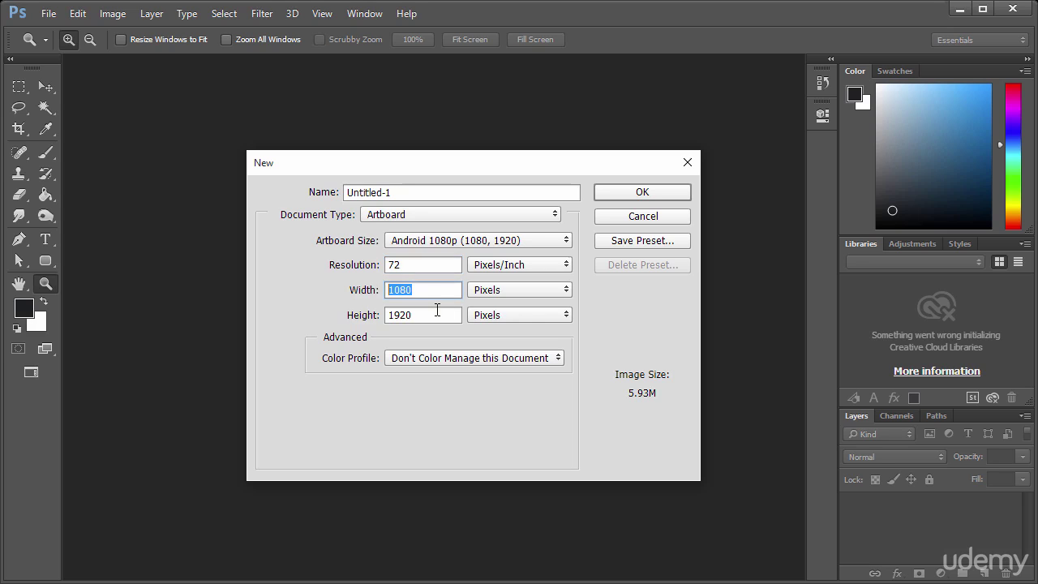
pyautogui.doubleClick(416, 315)
pyautogui.click(615, 193)
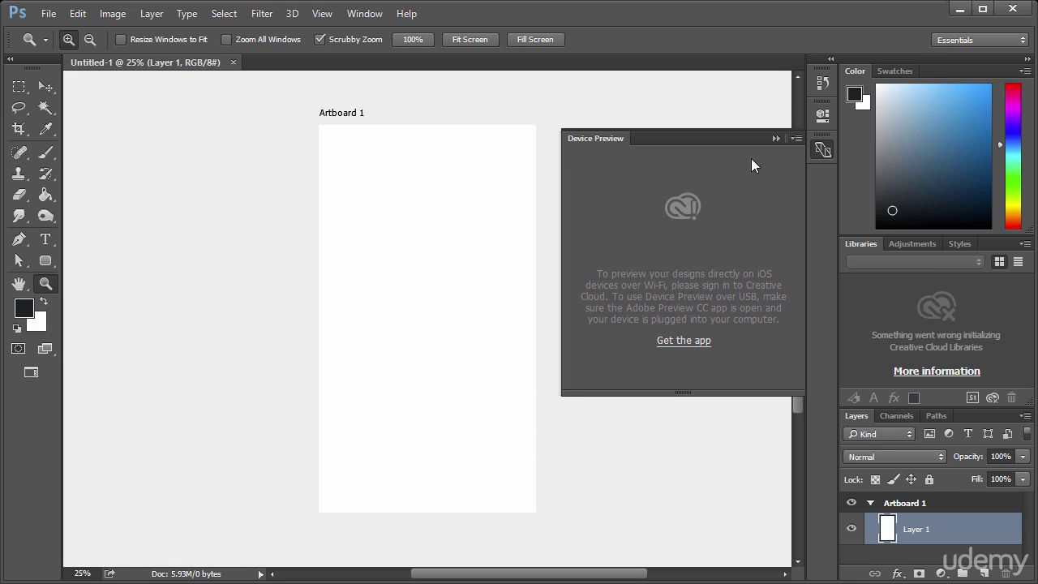
# Collapse the Device Preview and enlarge the layer list with the Artboard 1 group selected.
pyautogui.click(821, 150)
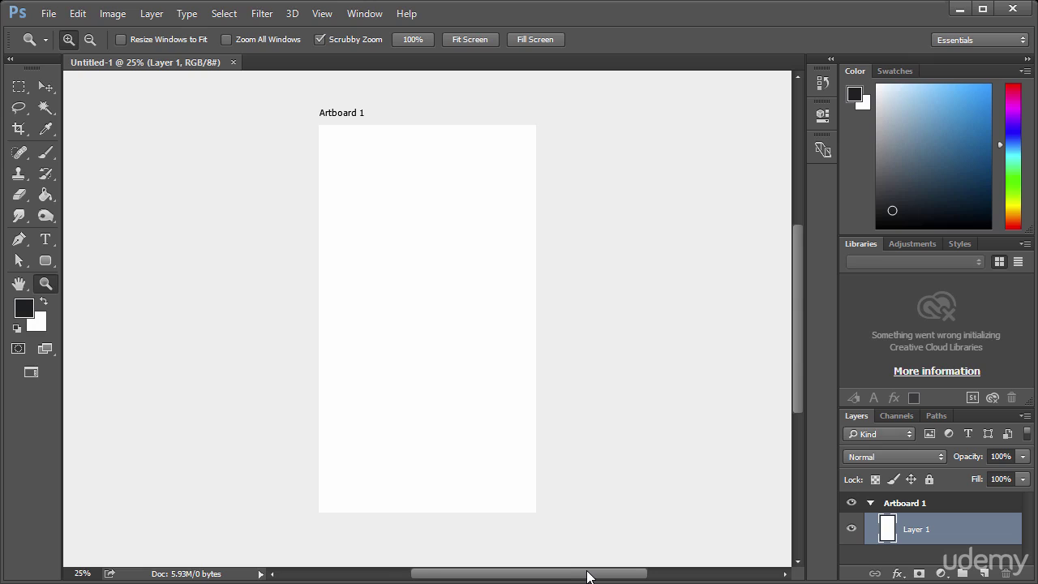
pyautogui.moveTo(587, 575); pyautogui.dragTo(598, 576)
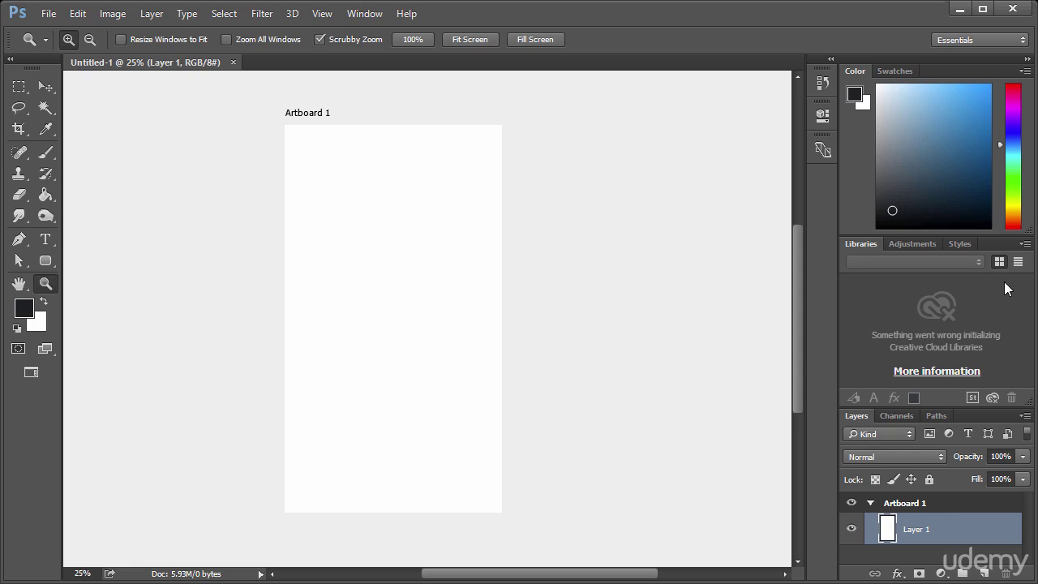
pyautogui.moveTo(952, 405); pyautogui.dragTo(953, 312)
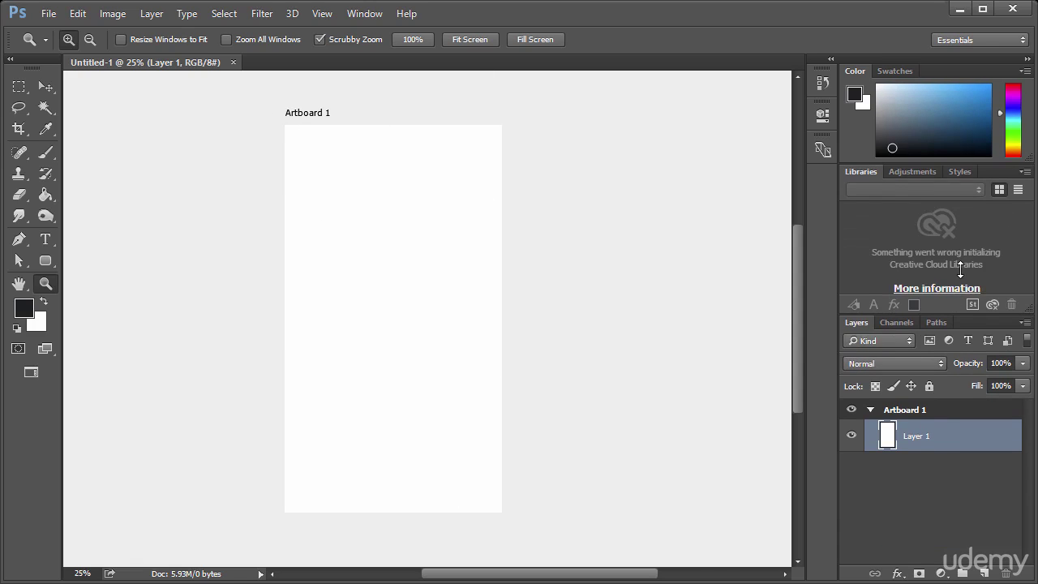
pyautogui.click(914, 410)
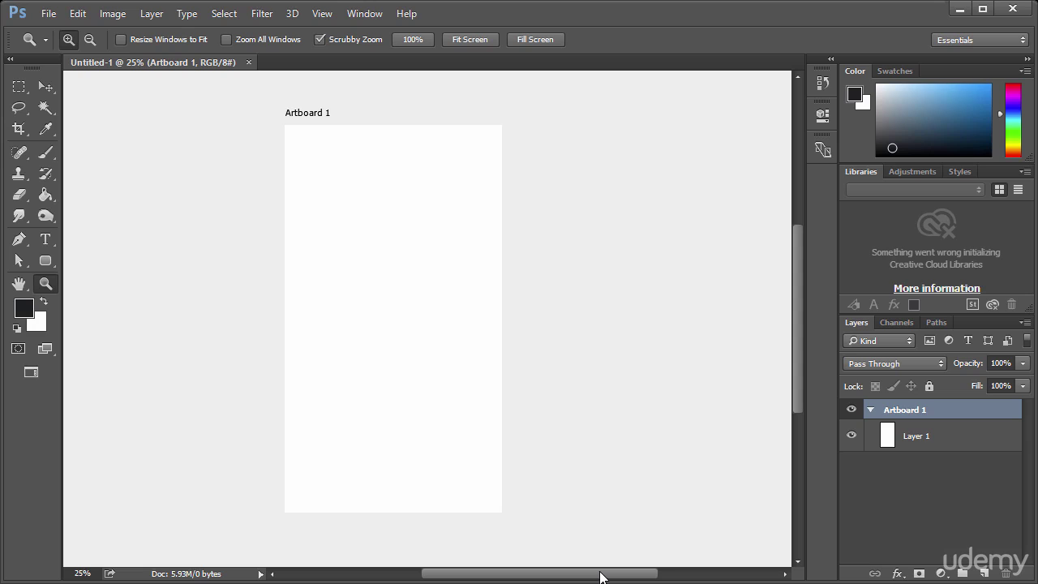
pyautogui.moveTo(599, 575); pyautogui.dragTo(655, 577)
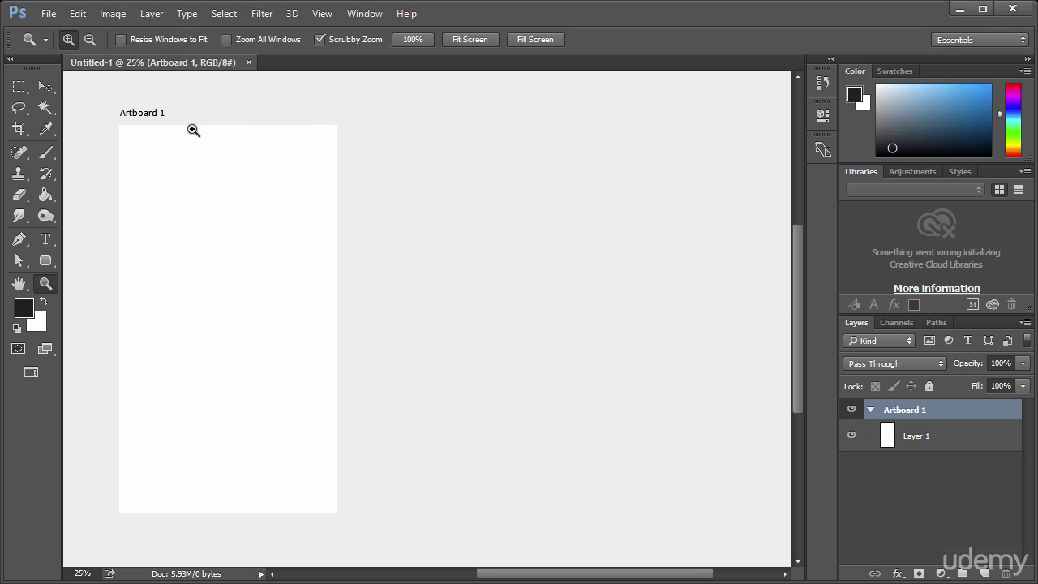
pyautogui.click(49, 14)
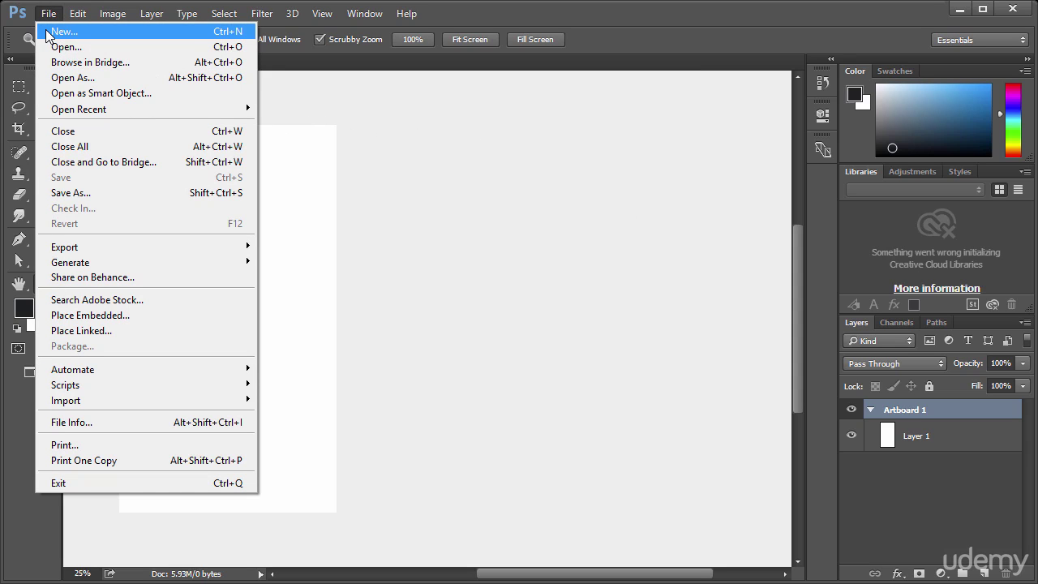
pyautogui.click(46, 14)
pyautogui.click(47, 13)
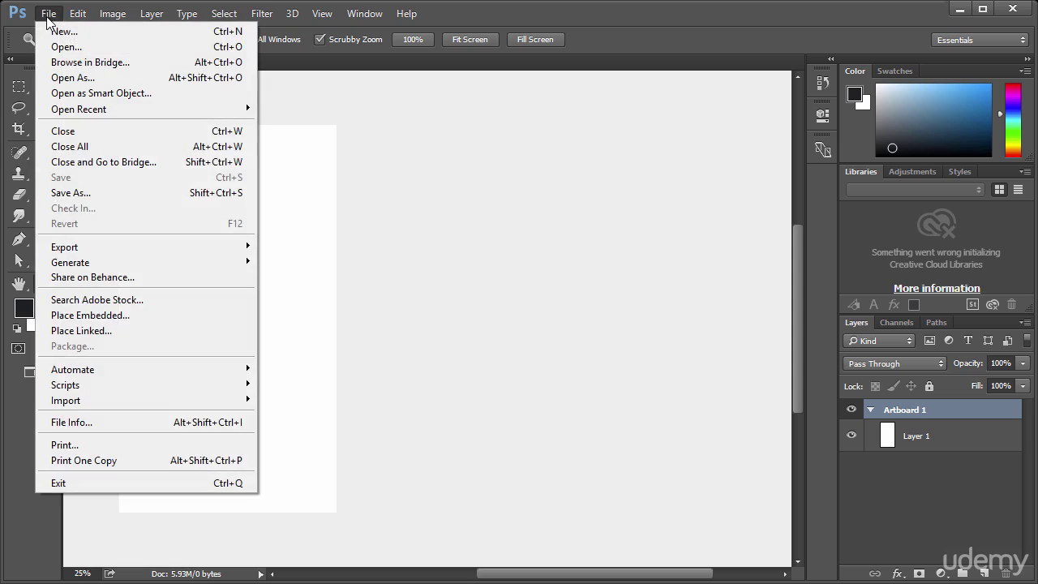
pyautogui.click(46, 14)
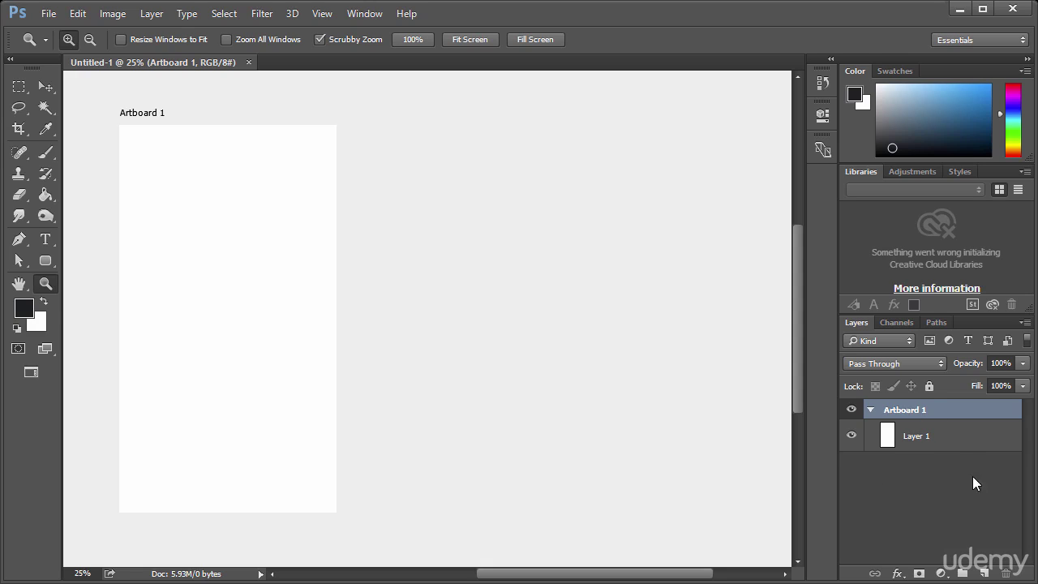
# Add a second artboard of 1080 by 1920 px beside Artboard 1 with the Artboard tool.
pyautogui.click(44, 89)
pyautogui.click(44, 94)
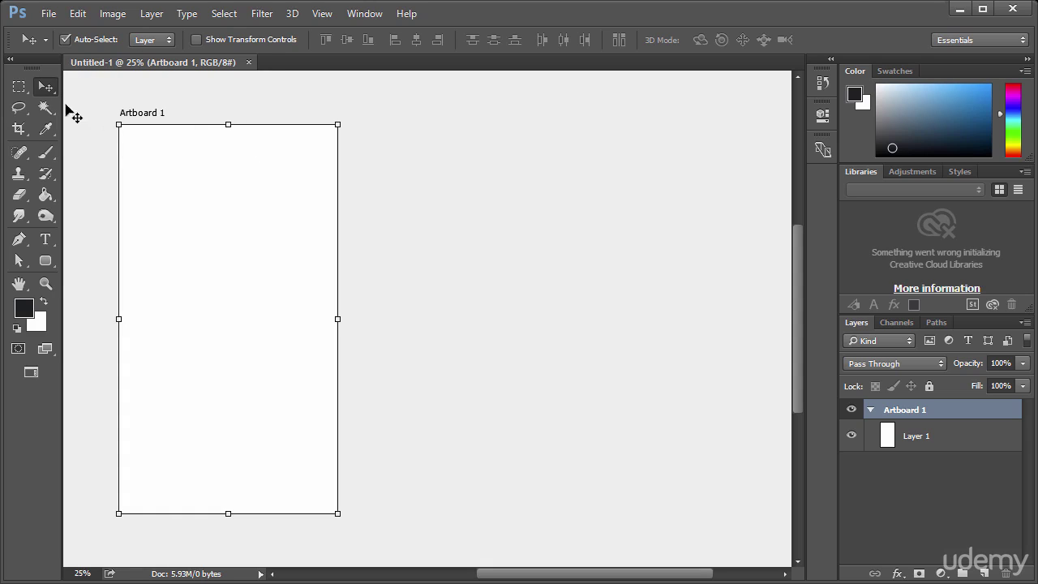
pyautogui.click(44, 92)
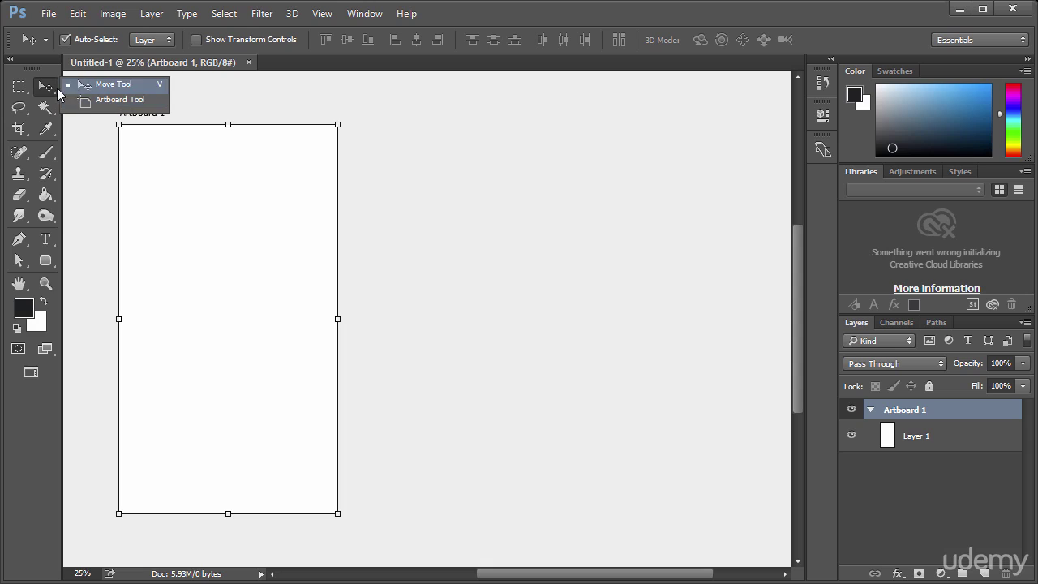
pyautogui.click(119, 100)
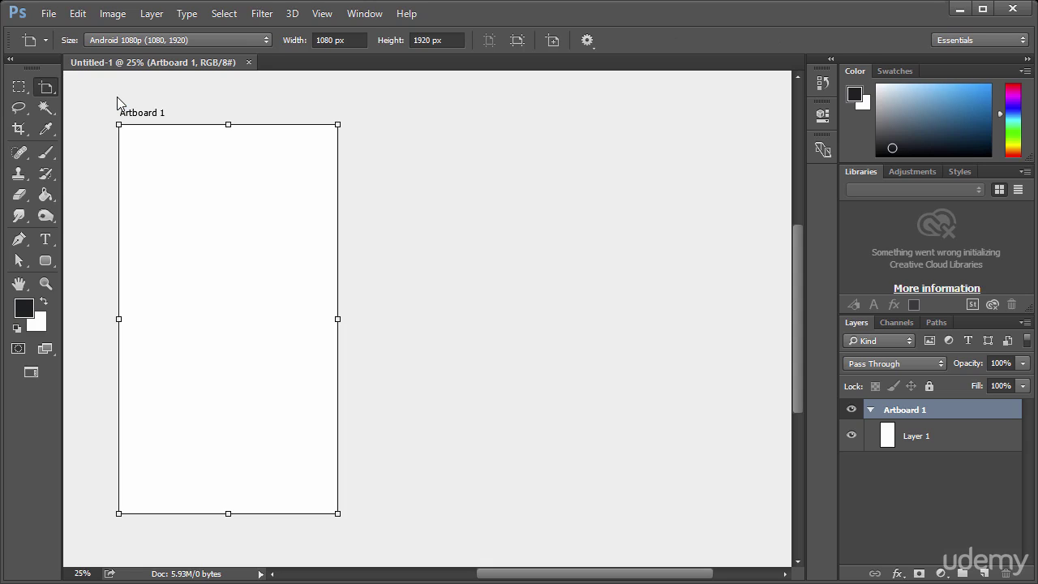
pyautogui.click(333, 39)
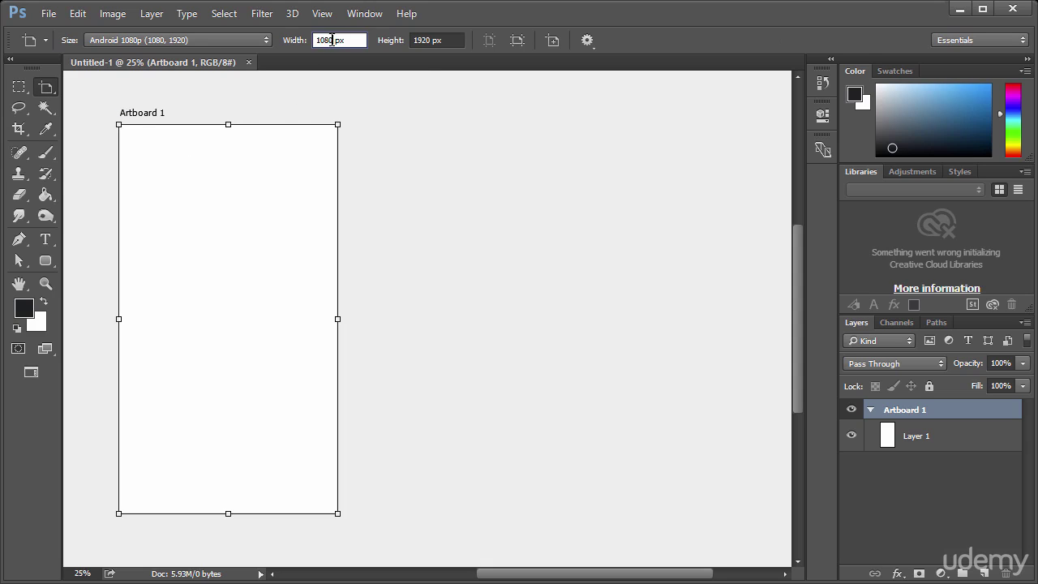
pyautogui.click(424, 40)
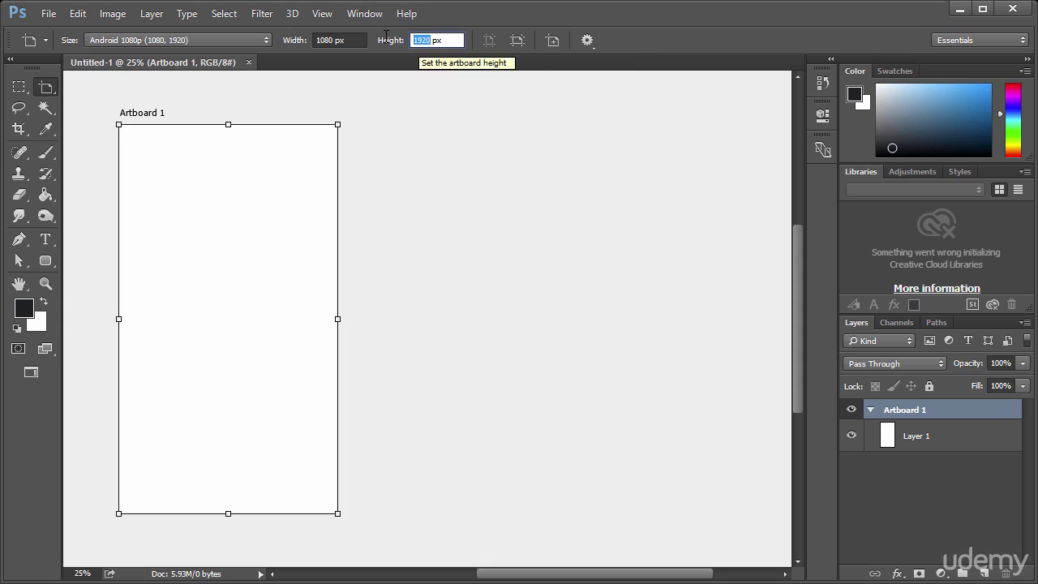
pyautogui.click(404, 124)
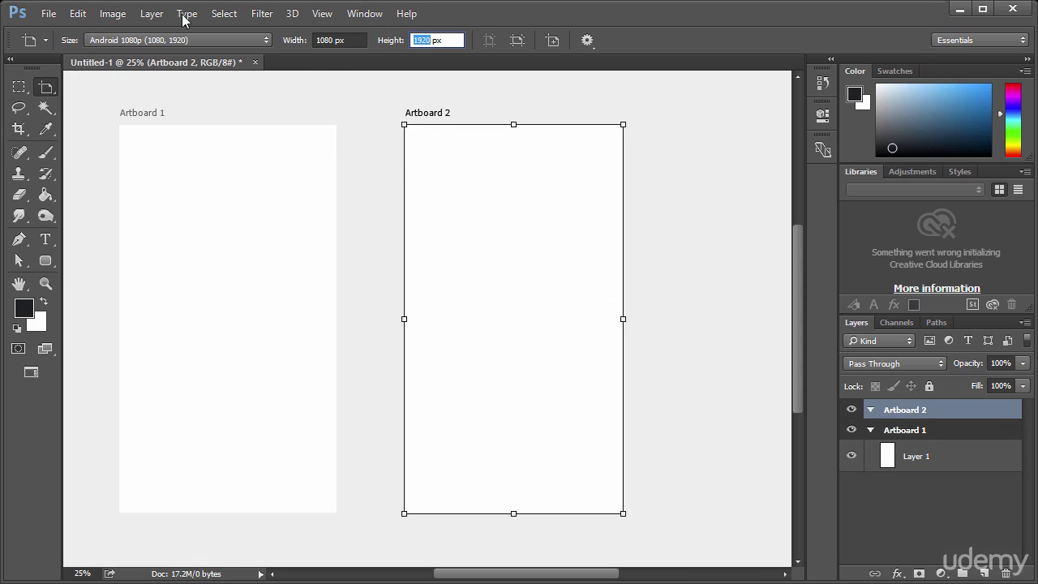
# Delete the newly added Artboard 2.
pyautogui.rightClick(50, 87)
pyautogui.click(77, 85)
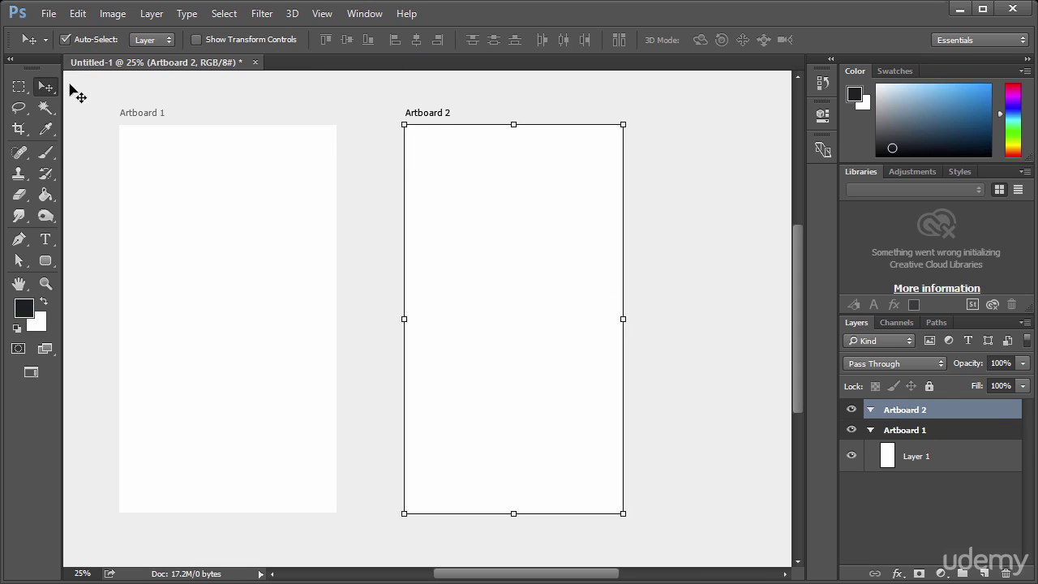
pyautogui.hotkey('shift', 'v')
pyautogui.press('Delete')
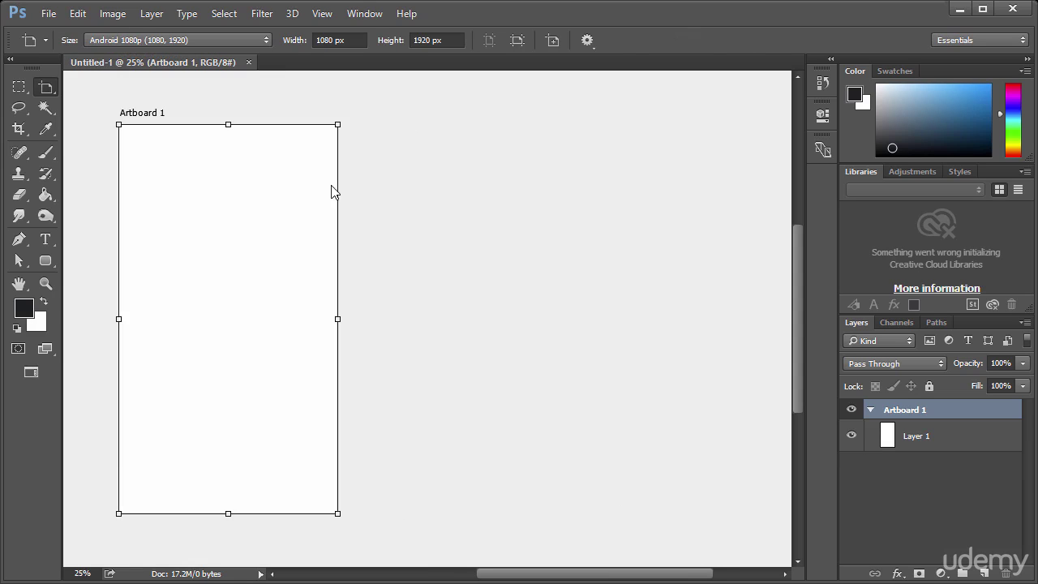
# Duplicate Artboard 1 within the same document, keeping the suggested name Artboard 1 copy.
pyautogui.rightClick(914, 414)
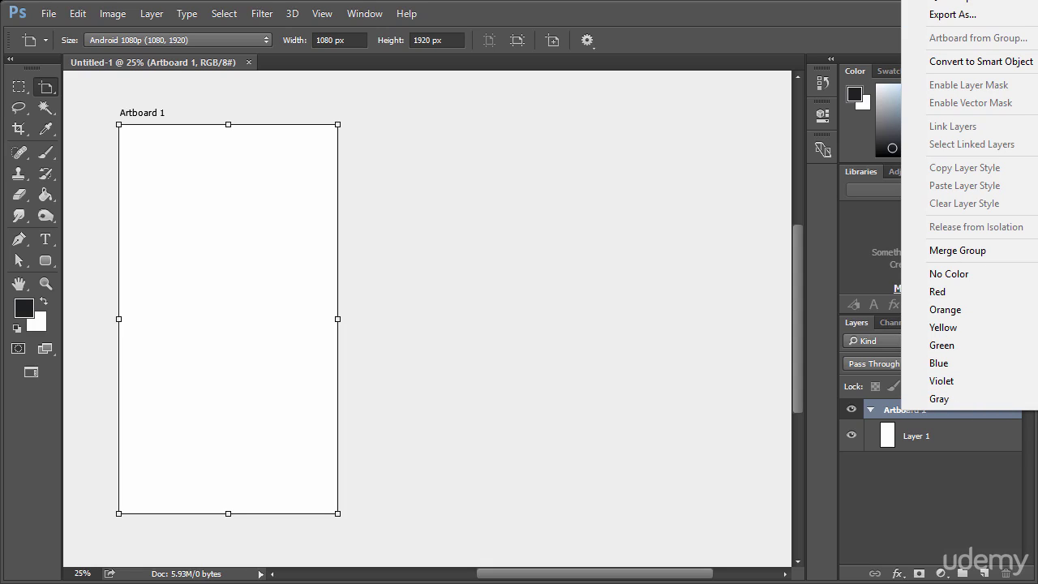
pyautogui.click(955, 0)
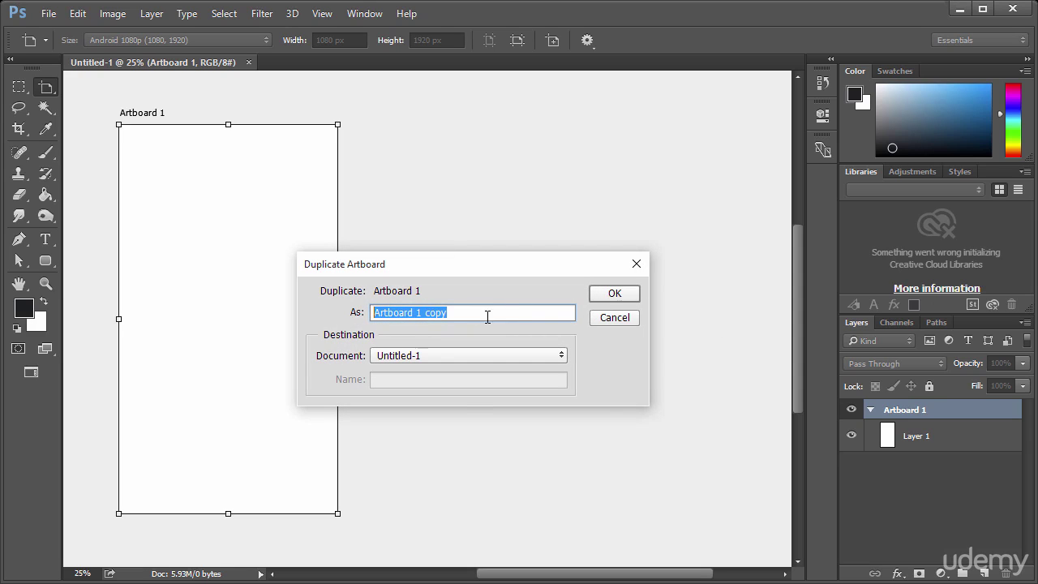
pyautogui.click(615, 294)
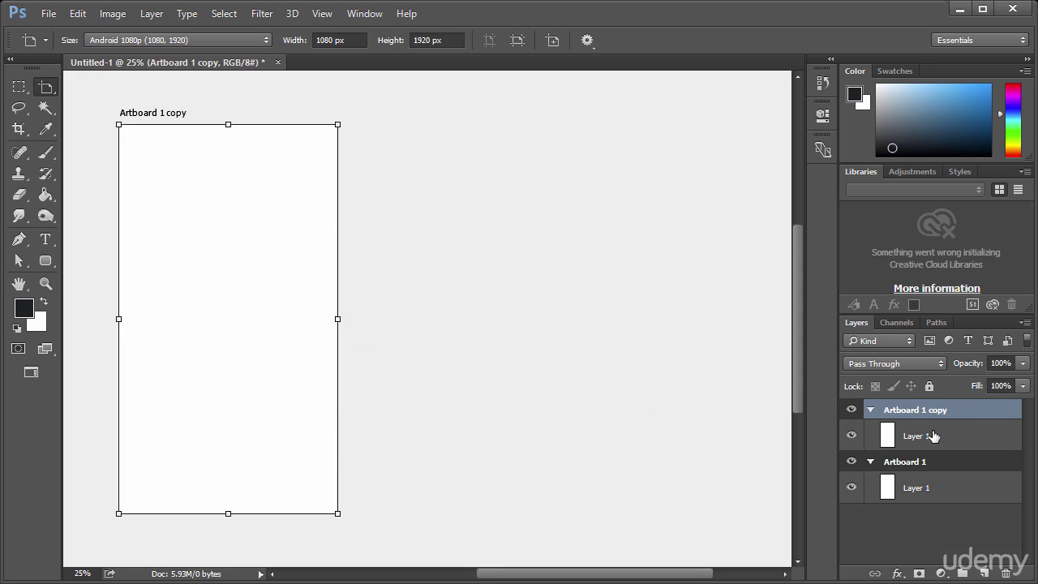
# Try to move Artboard 1 copy off the original by pulling on the artboard's interior.
pyautogui.click(932, 436)
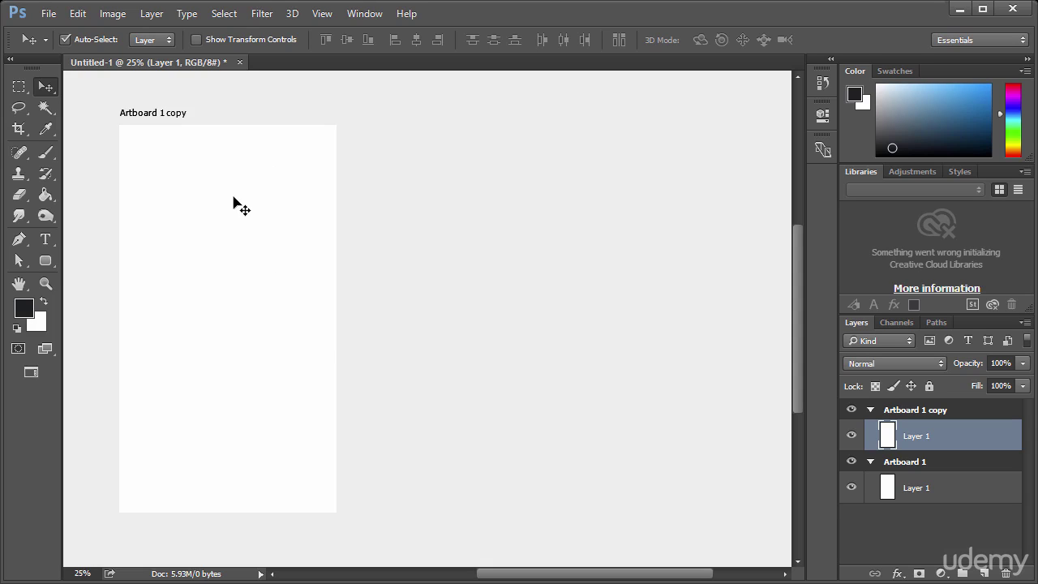
pyautogui.click(924, 414)
pyautogui.click(926, 432)
pyautogui.click(907, 411)
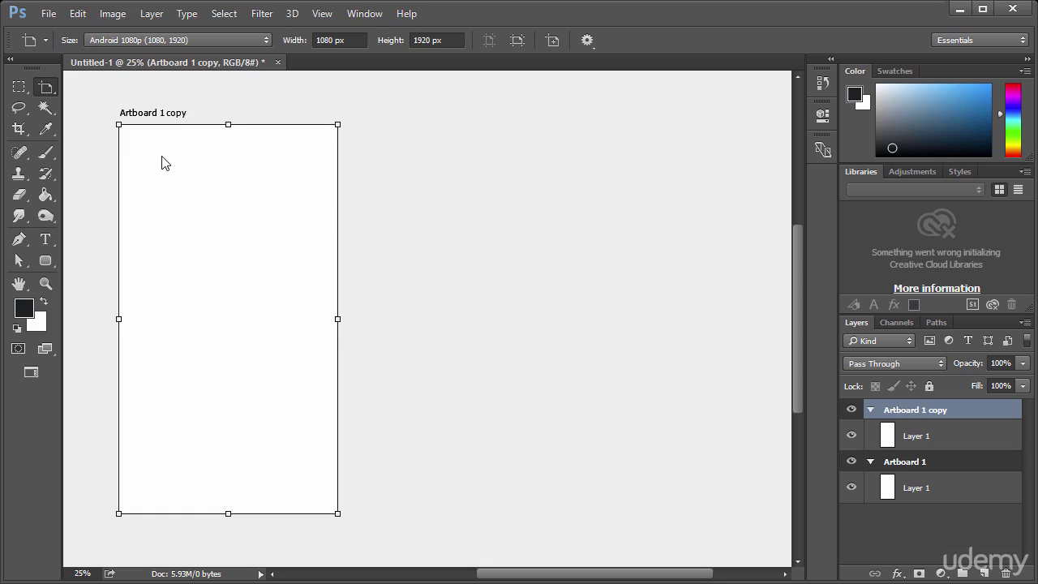
pyautogui.moveTo(207, 204); pyautogui.dragTo(355, 216)
pyautogui.press('v')
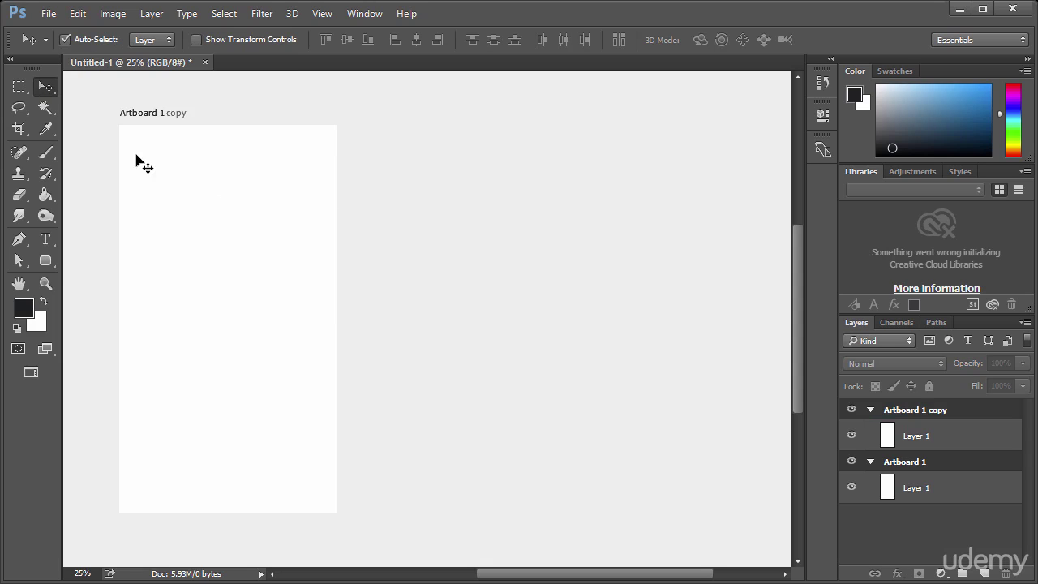
# Move Artboard 1 copy by its name label with the Artboard tool, placing it just right of Artboard 1.
pyautogui.rightClick(45, 90)
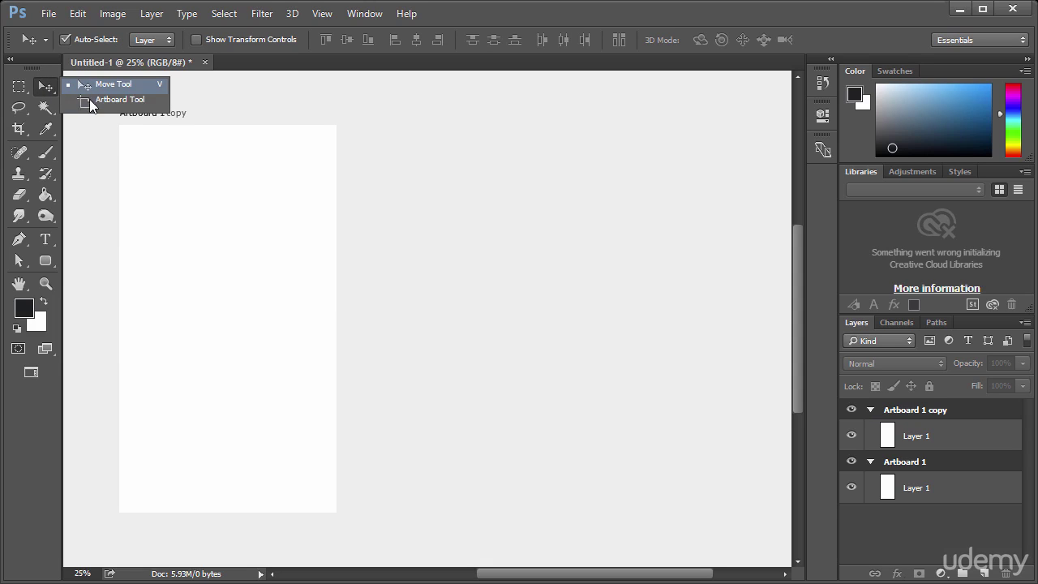
pyautogui.click(113, 100)
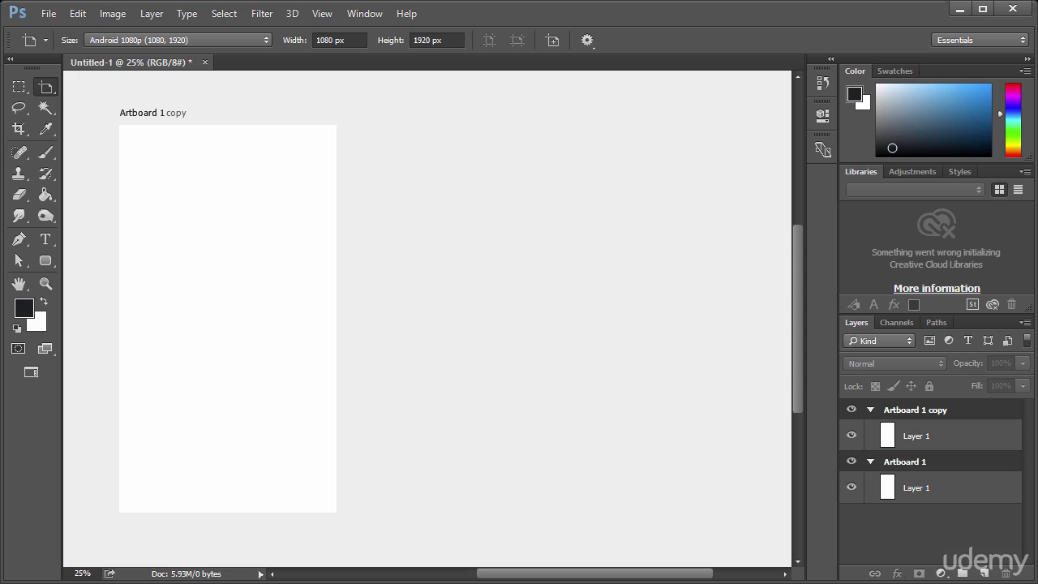
pyautogui.click(920, 411)
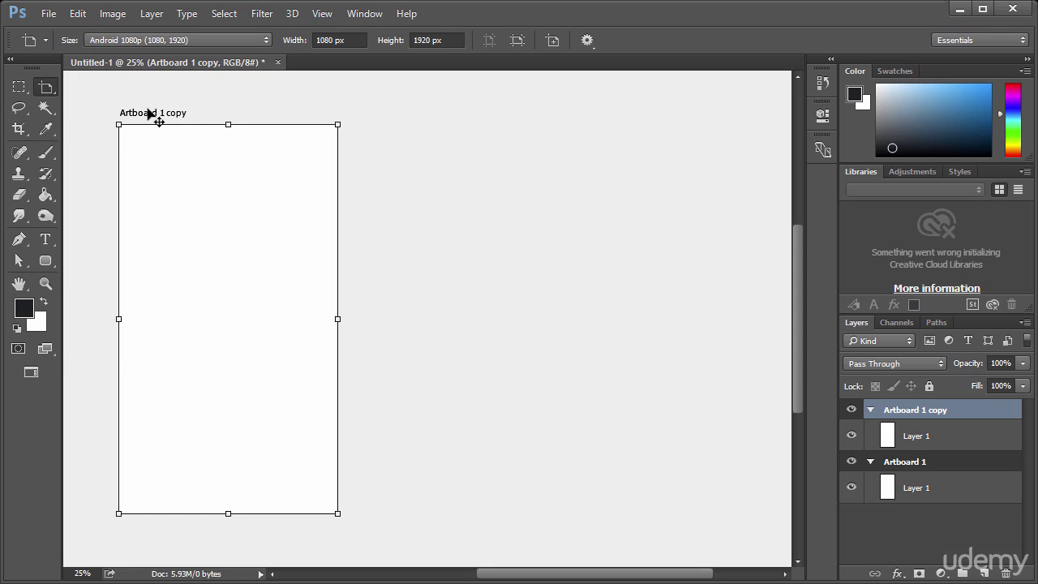
pyautogui.moveTo(158, 116); pyautogui.dragTo(375, 121)
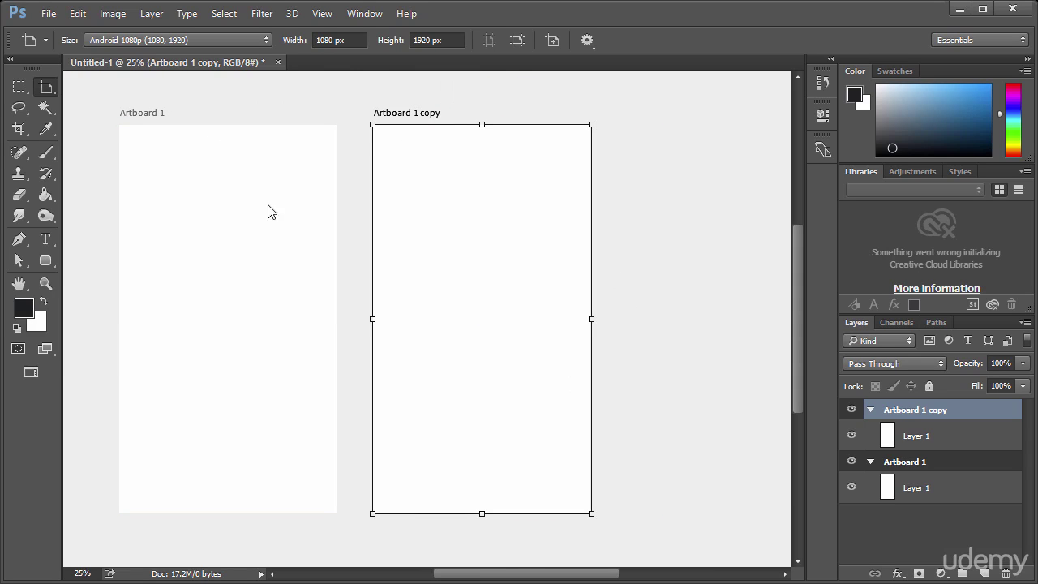